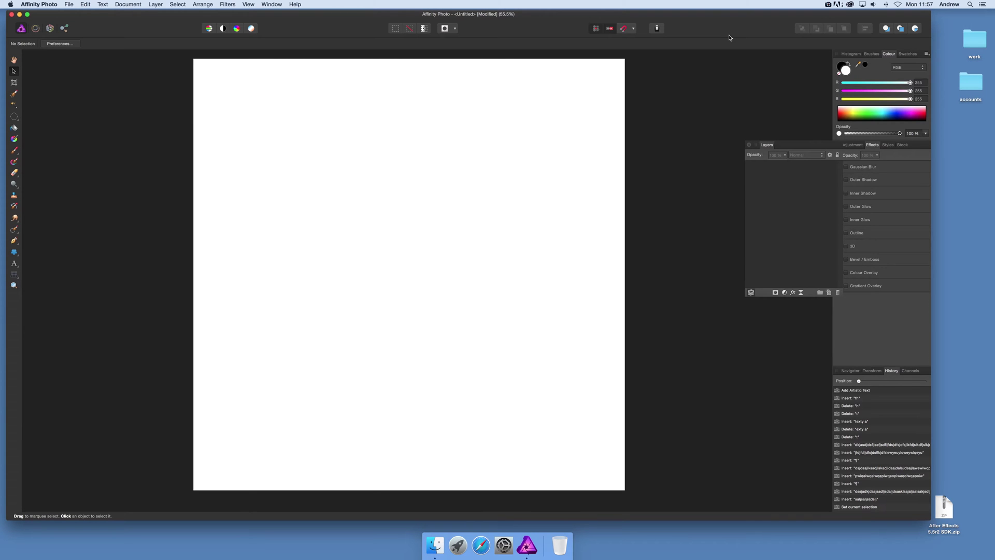
- Add an artistic text layer near the upper middle of the page with two lines of random letters
{"action": "scroll", "coordinate": [415, 124], "scroll_direction": "up", "scroll_amount": 1}
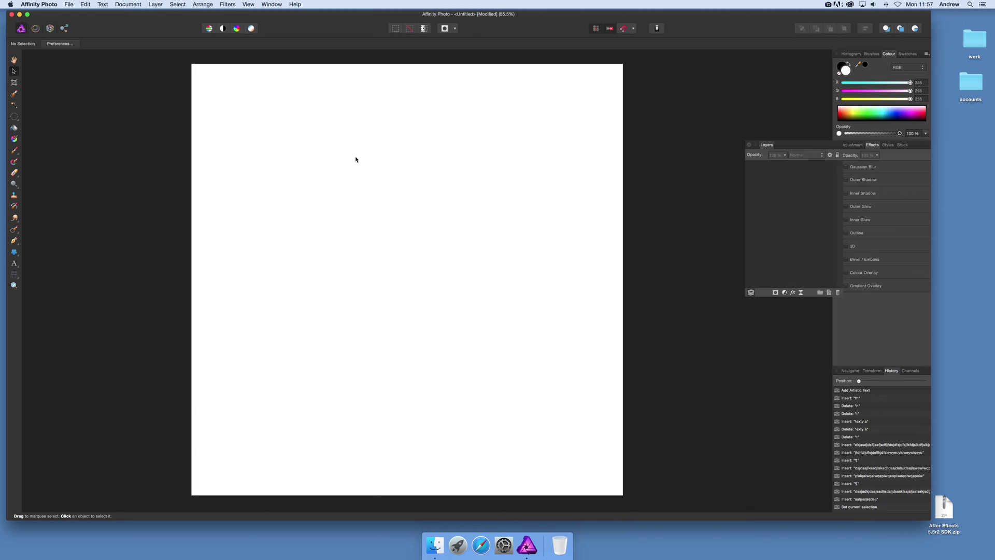
{"action": "left_click", "coordinate": [14, 265]}
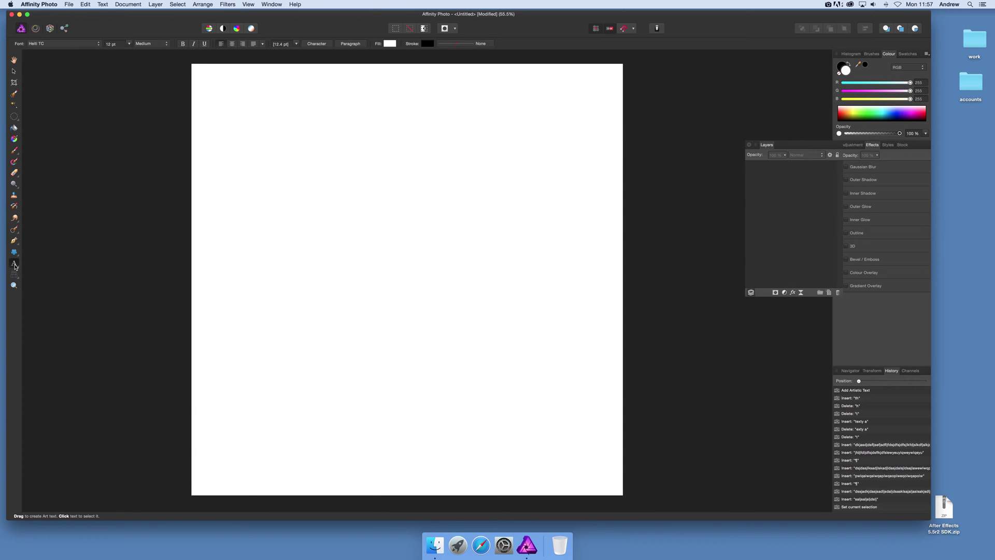
{"action": "left_click", "coordinate": [295, 191]}
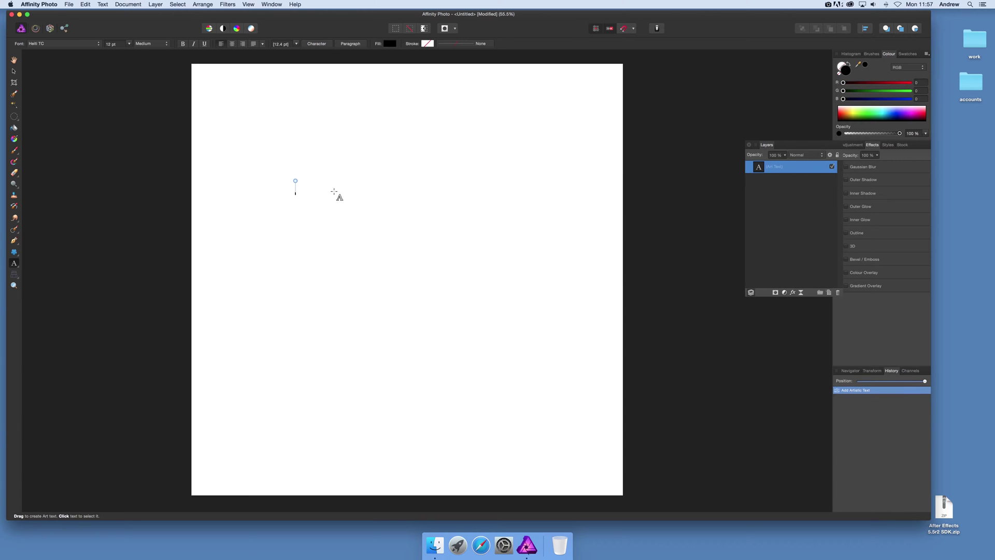
{"action": "type", "text": "dljfdjdsfkjdfljdsalkjdsajdsakljdsalkjdsalkj"}
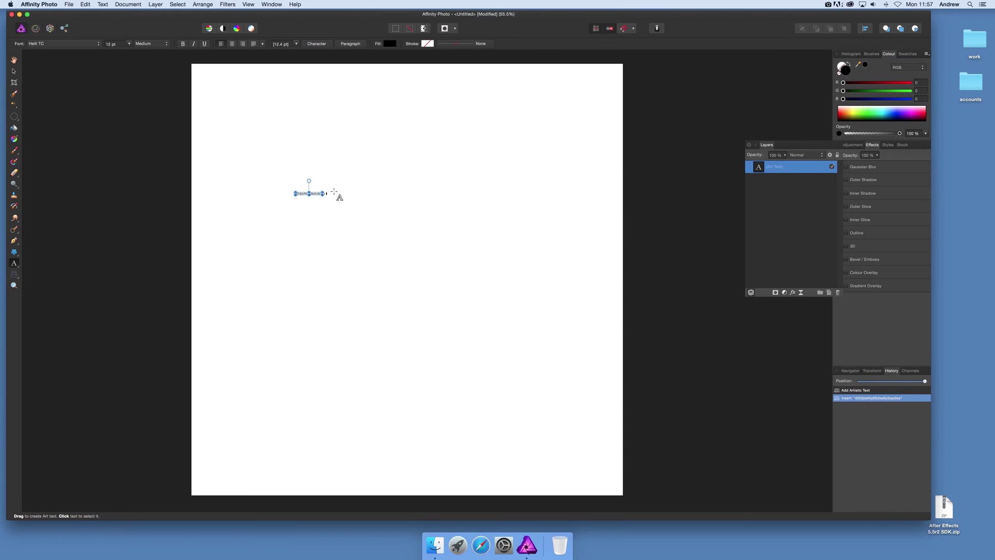
{"action": "type", "text": "adljdslkjdslkjdsljdsaljsdljdslkjsdaljdsalkjfhe"}
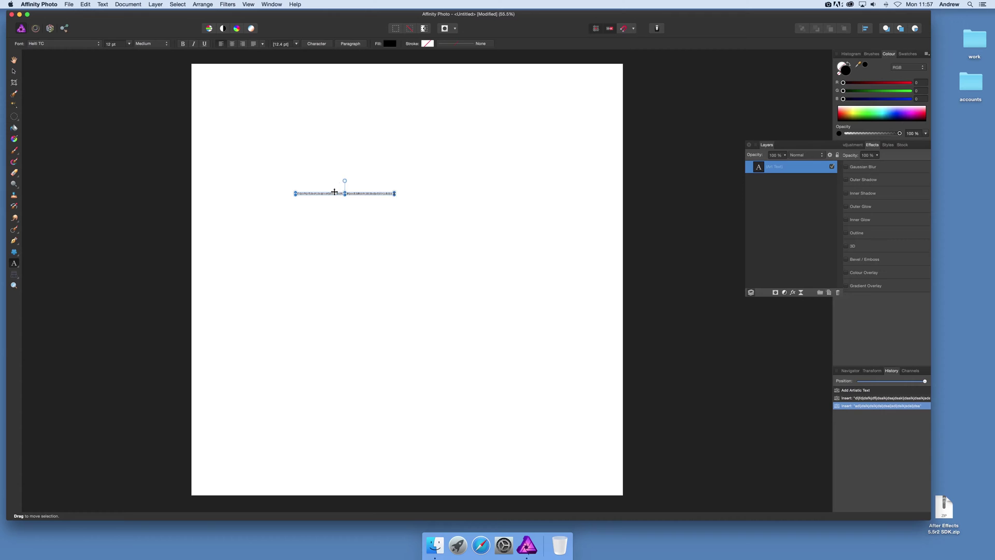
{"action": "type", "text": "yewuiwyeqiuyqweiuywq"}
{"action": "key", "text": "Return"}
{"action": "type", "text": "dasjdsahjdfskjdsalkjdsalkjsadlkjsadljsadljsdalkadajidsajls"}
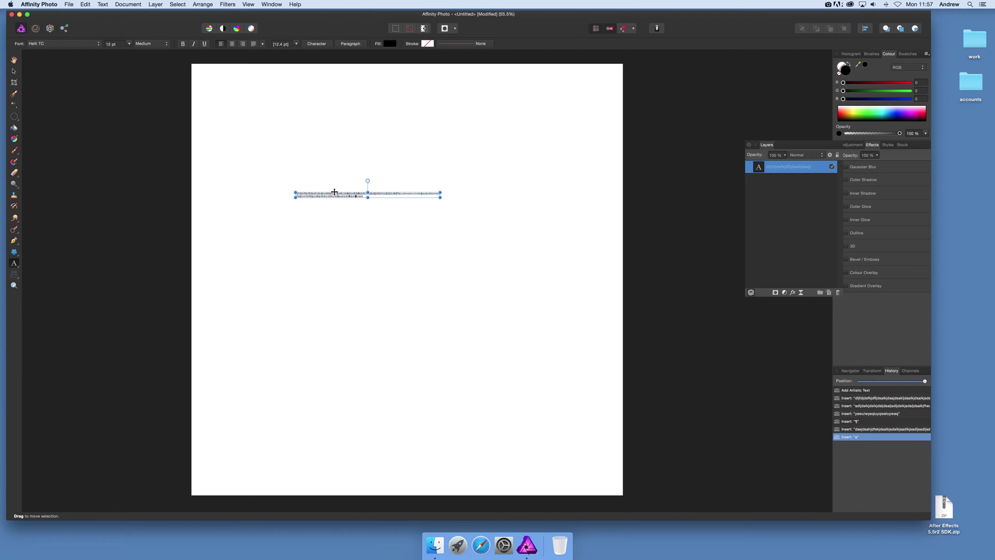
{"action": "type", "text": "dajldasjsdaljdlsajlsdajsladkjsdadjlsldjdjsdsjjsjsdlkj"}
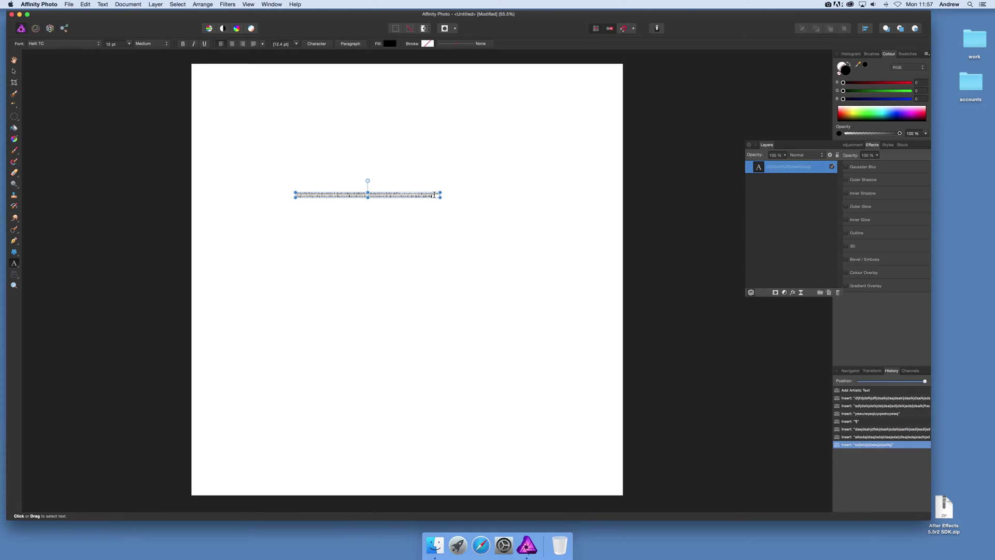
- Select the gibberish text and enlarge it from 12 pt to 19 pt
{"action": "left_click_drag", "start_coordinate": [433, 195], "coordinate": [266, 189]}
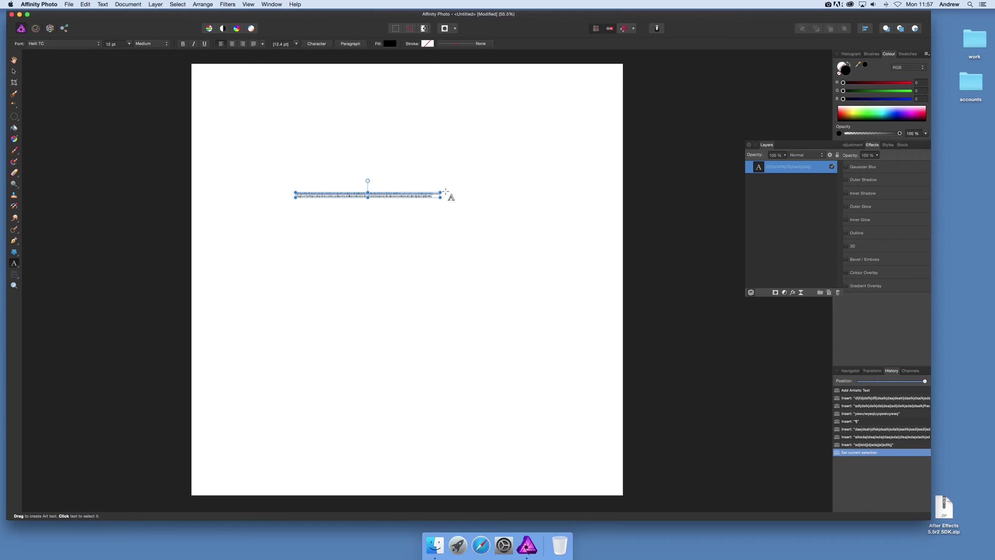
{"action": "left_click_drag", "start_coordinate": [441, 203], "coordinate": [293, 194]}
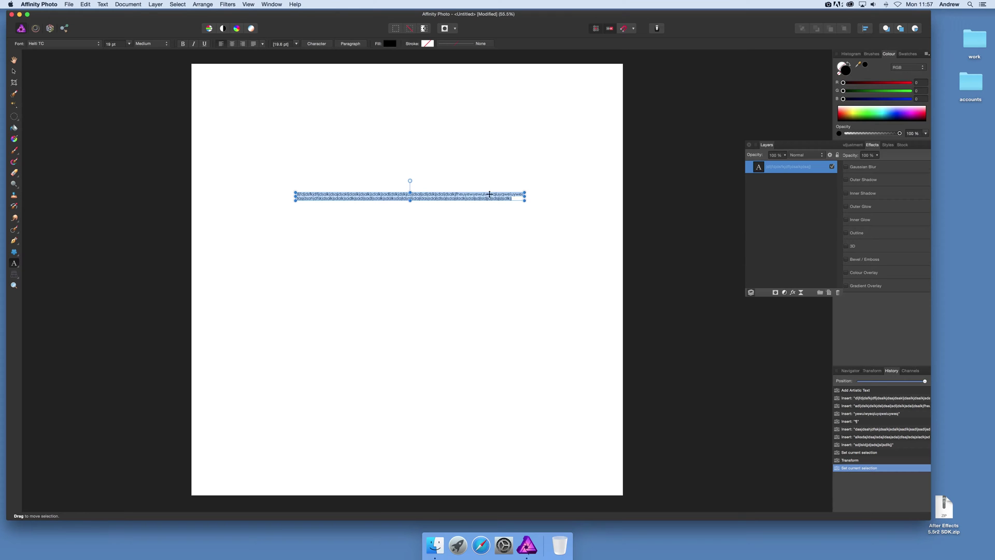
{"action": "left_click", "coordinate": [515, 199]}
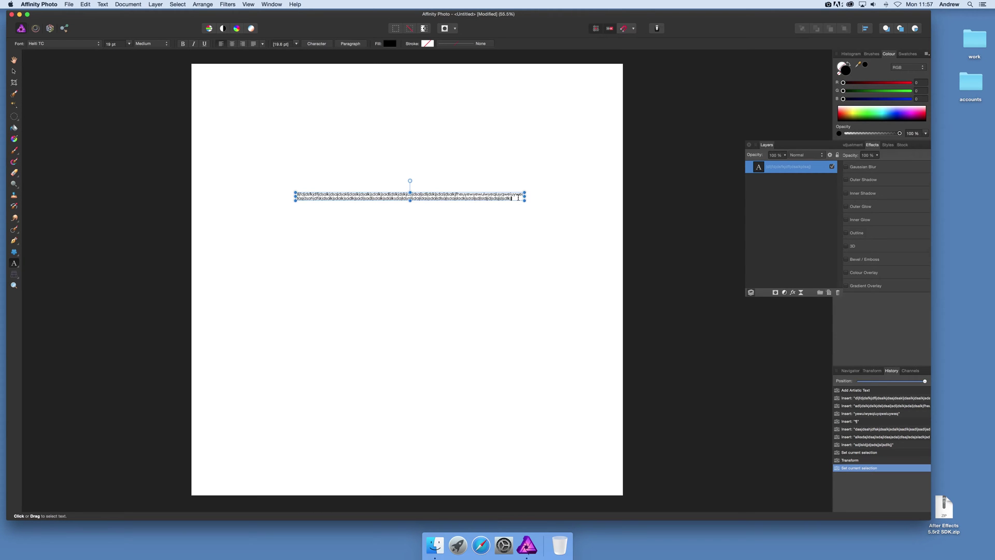
- Paste the two filler lines repeatedly on new lines to build a block of about 24 lines
{"action": "key", "text": "Return"}
{"action": "key", "text": "super+v"}
{"action": "key", "text": "Return"}
{"action": "key", "text": "super+v"}
{"action": "key", "text": "Return"}
{"action": "type", "text": "dljfdjdsfkjdfljdsalkjdsajdsakljdaslkjdsalkjsdalkjsadljdslkjdslkjdsljdsaljsdljdslkjsdaljdsalkjfheuyewyewuiwyeqiuyqweiuyweq dasjdsahjdfskjdsalkjsdalkjsadlkjsadljsadljsdalkjsdalksdaljdsajlsdajldasjsdaljdlsajlsdajsladkjsdaljsdljsldjjdjsdsjjsljsdlkj"}
{"action": "key", "text": "Return"}
{"action": "type", "text": "dljfdjdsfkjdfljdsalkjdsajdsakljdaslkjdsalkjsdalkjsadljdslkjdslkjdsljdsaljsdljdslkjsdaljdsalkjfheuyewyewuiwyeqiuyqweiuyweq dasjdsahjdfskjdsalkjsdalkjsadlkjsadljsadljsdalkjsdalksdaljdsajlsdajldasjsdaljdlsajlsdajsladkjsdaljsdljsldjjdjsdsjjsljsdlkj"}
{"action": "key", "text": "Return"}
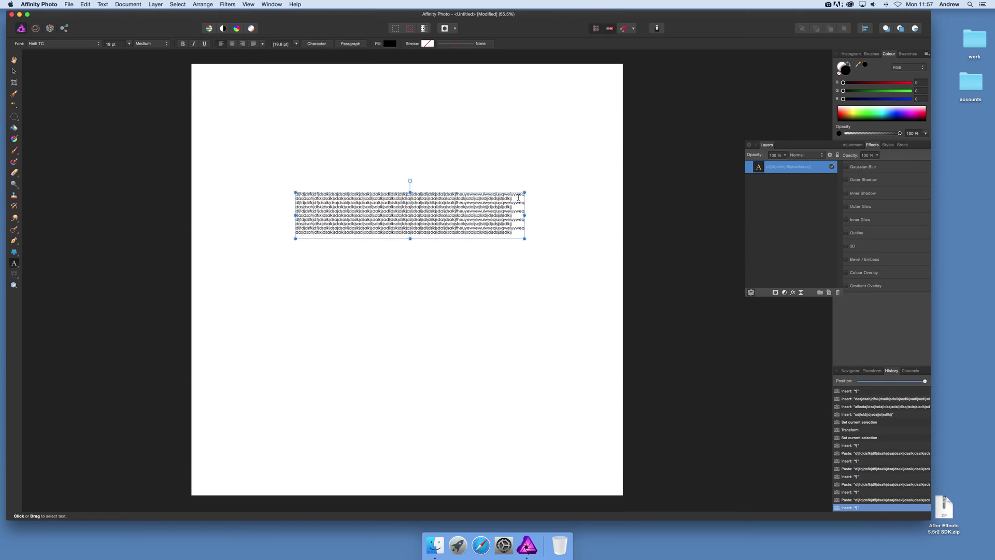
{"action": "key", "text": "super+v"}
{"action": "key", "text": "Return"}
{"action": "key", "text": "super+v"}
{"action": "key", "text": "Return"}
{"action": "key", "text": "super+v"}
{"action": "key", "text": "Return"}
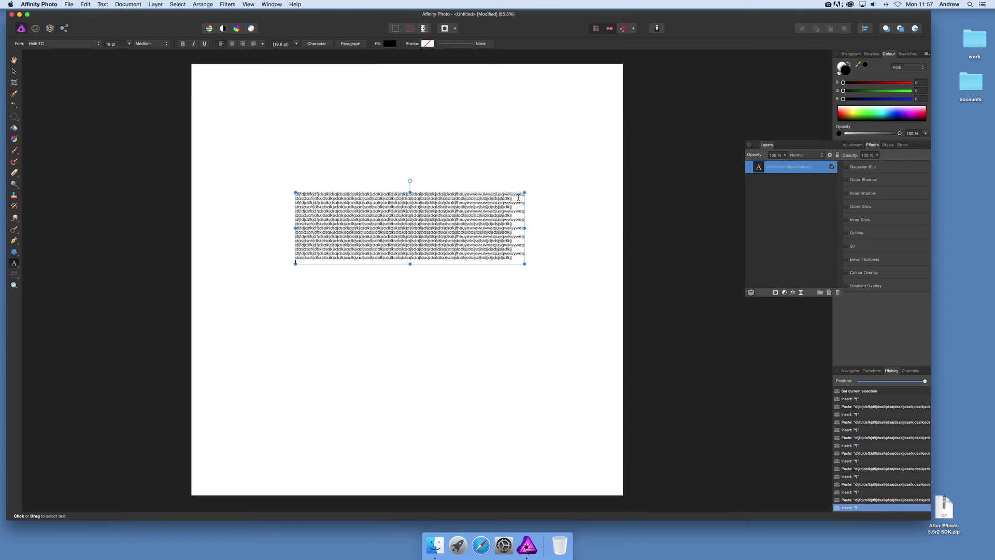
{"action": "key", "text": "super+v"}
{"action": "key", "text": "Return"}
{"action": "key", "text": "super+v"}
{"action": "key", "text": "Return"}
{"action": "key", "text": "super+v"}
{"action": "key", "text": "Return"}
{"action": "key", "text": "super+v"}
{"action": "key", "text": "Return"}
{"action": "key", "text": "super+v"}
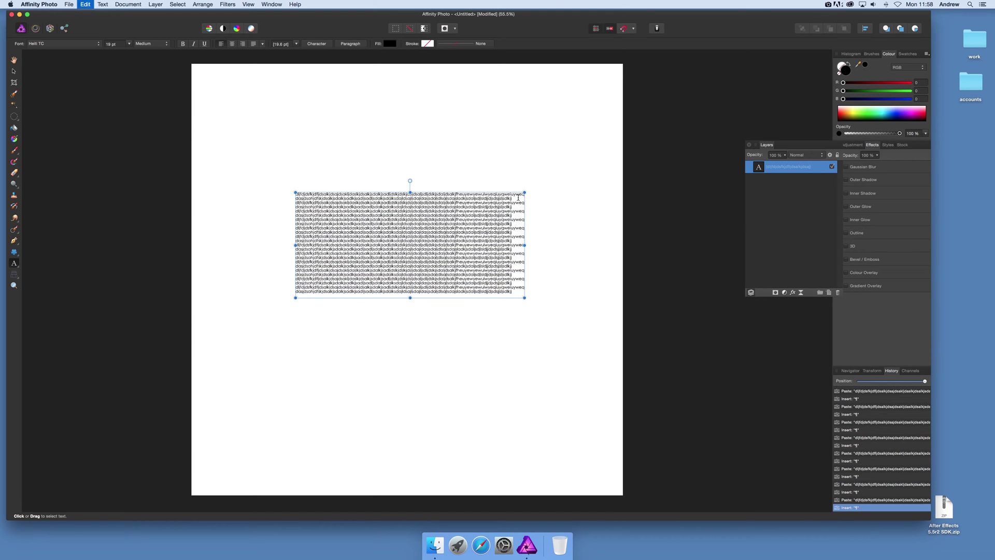
{"action": "key", "text": "super+v"}
{"action": "left_click", "coordinate": [14, 73]}
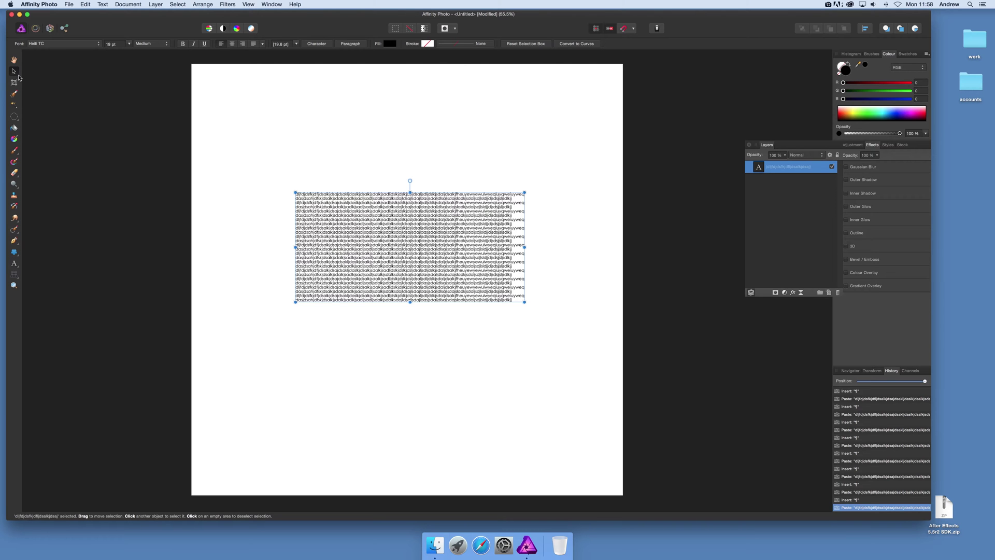
- Scale the text block up to about 28.6 pt and set it in Hiragino Maru Gothic Pro
{"action": "left_click_drag", "start_coordinate": [296, 192], "coordinate": [233, 163]}
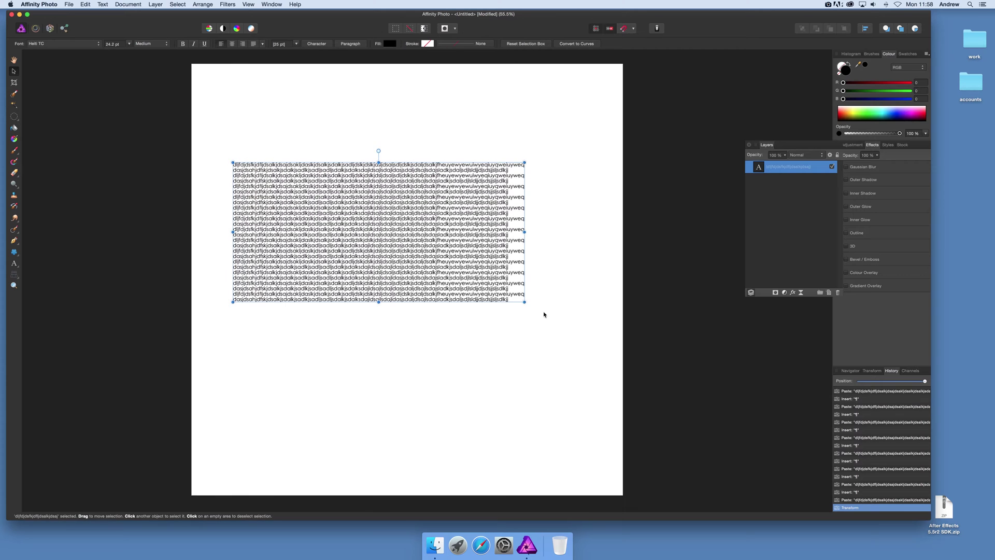
{"action": "left_click_drag", "start_coordinate": [525, 302], "coordinate": [567, 321]}
{"action": "left_click", "coordinate": [51, 45]}
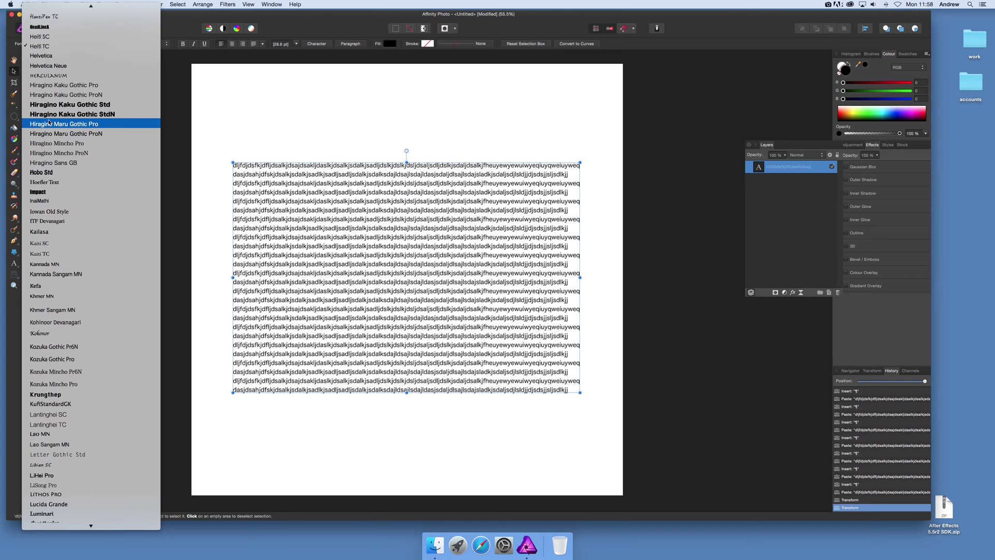
{"action": "left_click", "coordinate": [49, 123]}
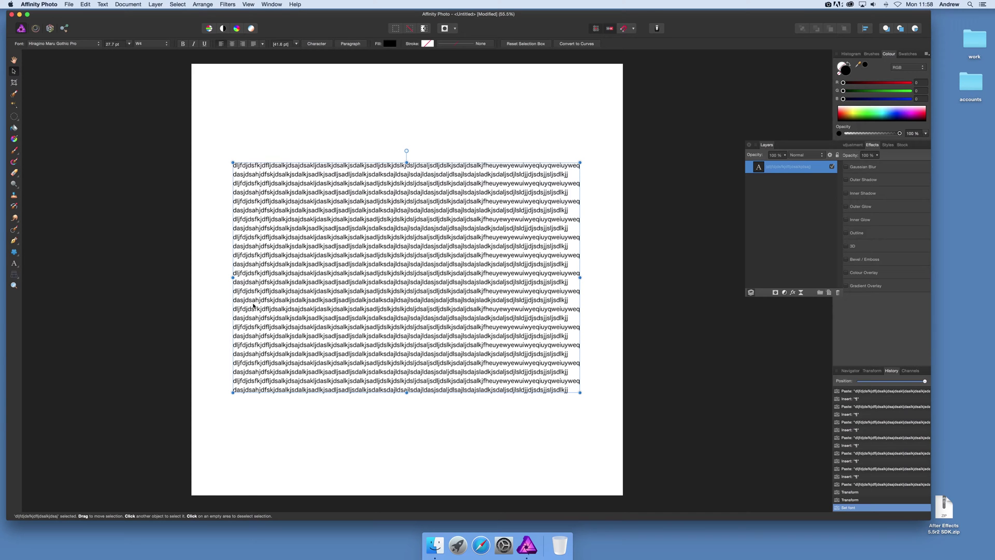
{"action": "left_click", "coordinate": [228, 5]}
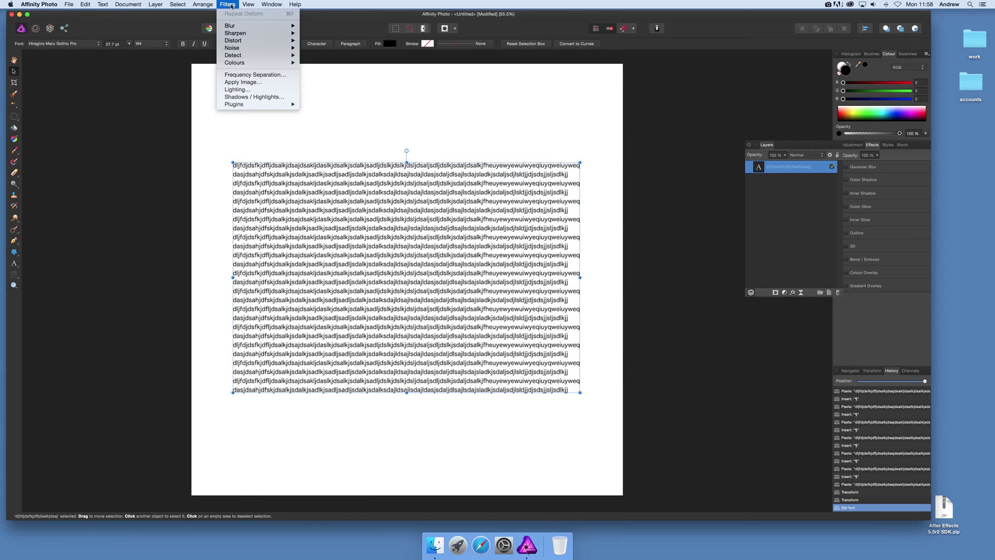
- Apply the Distort > Mirror filter, rasterising the text so its lower half appears flipped
{"action": "mouse_move", "coordinate": [241, 42]}
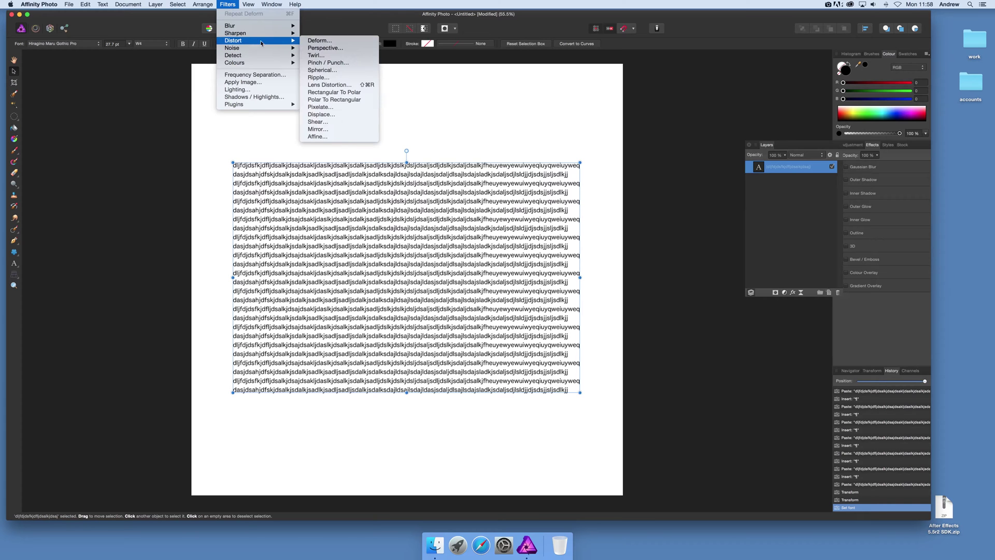
{"action": "left_click", "coordinate": [328, 132]}
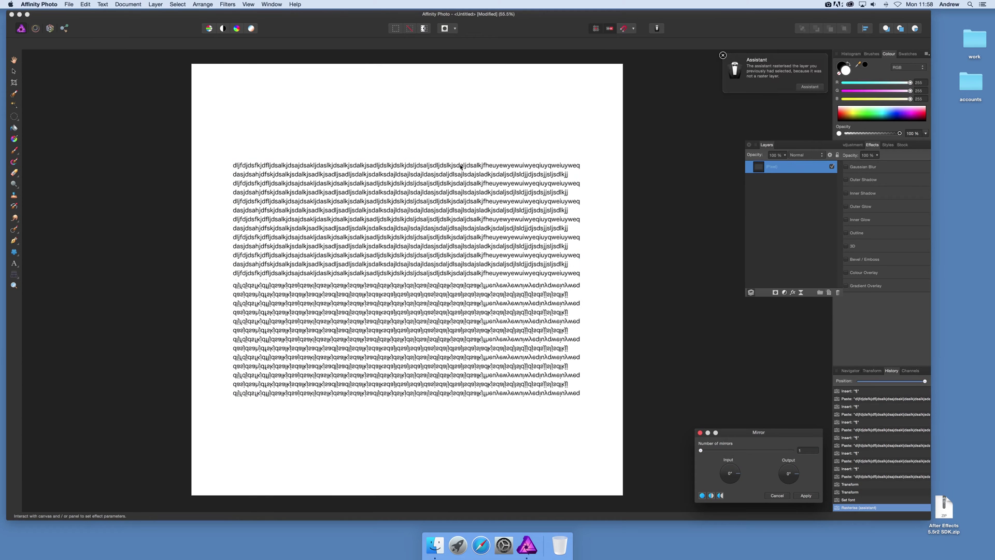
- Lower the mirror axis so only the bottom rows of text are flipped
{"action": "left_click_drag", "start_coordinate": [758, 430], "coordinate": [638, 309]}
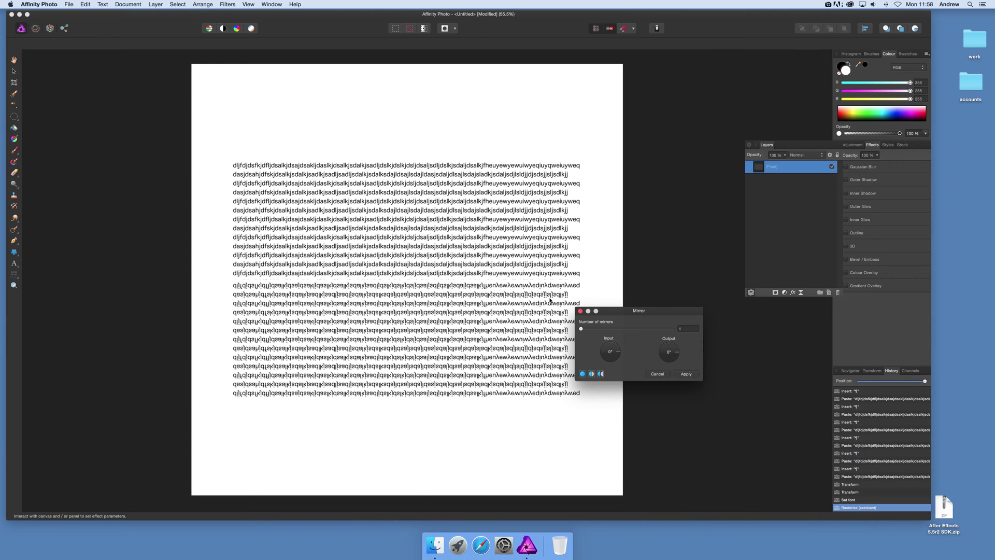
{"action": "left_click_drag", "start_coordinate": [431, 309], "coordinate": [421, 395]}
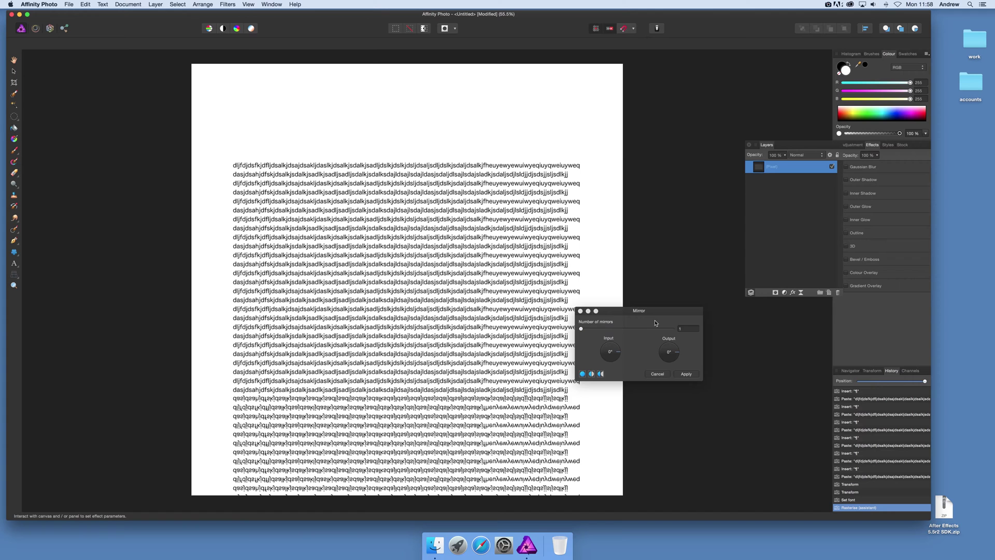
{"action": "left_click_drag", "start_coordinate": [630, 313], "coordinate": [704, 234]}
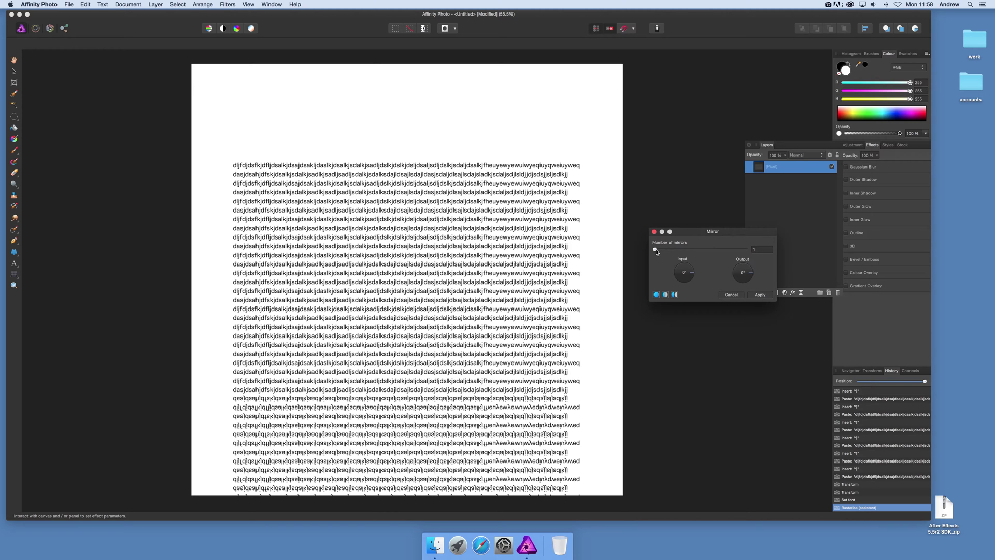
- Raise the number of mirrors to 10 and place the star centre slightly left of page middle
{"action": "left_click_drag", "start_coordinate": [655, 252], "coordinate": [687, 254]}
{"action": "left_click_drag", "start_coordinate": [371, 222], "coordinate": [318, 223]}
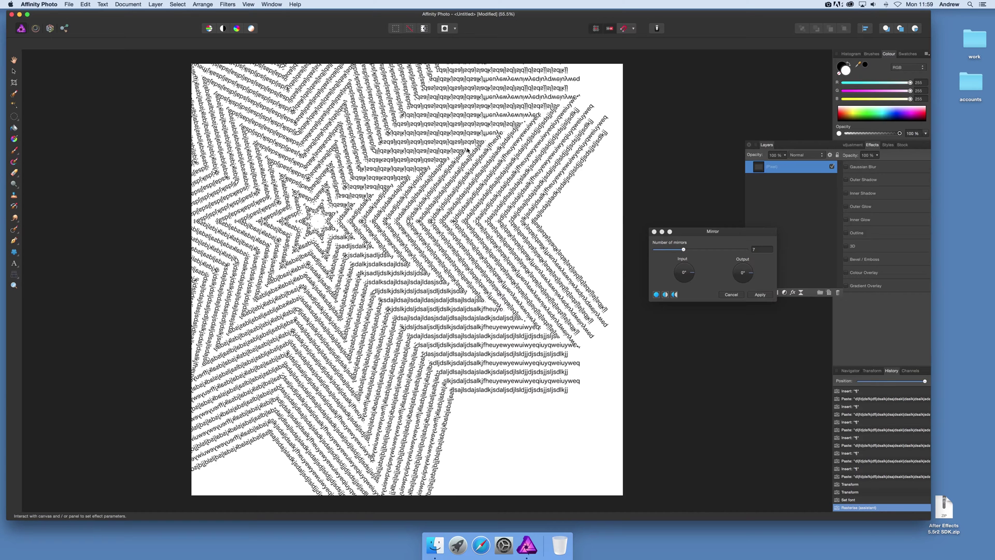
{"action": "mouse_move", "coordinate": [320, 209]}
{"action": "left_mouse_down"}
{"action": "mouse_move", "coordinate": [274, 191]}
{"action": "mouse_move", "coordinate": [303, 201]}
{"action": "left_mouse_up"}
{"action": "left_click_drag", "start_coordinate": [685, 250], "coordinate": [701, 252]}
{"action": "left_click_drag", "start_coordinate": [299, 205], "coordinate": [329, 271]}
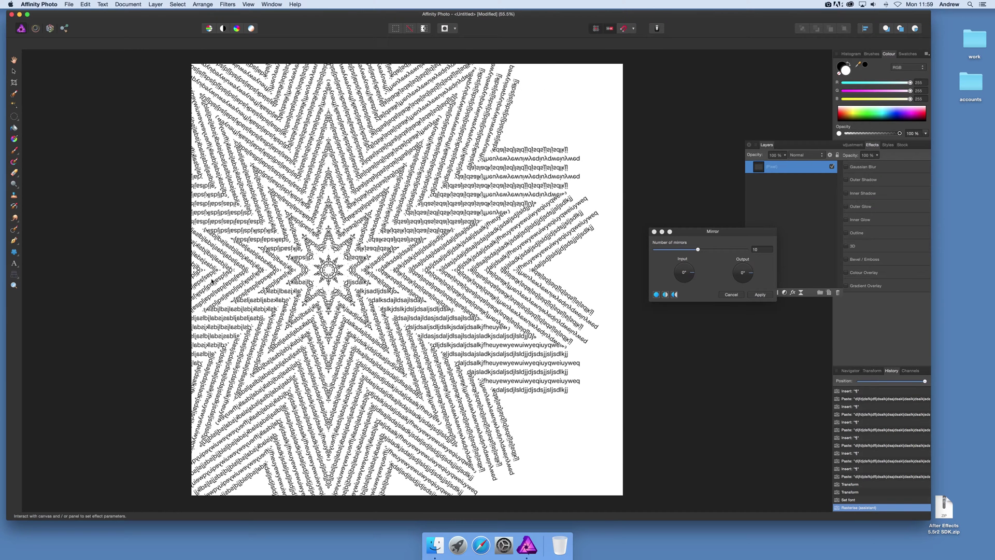
- Apply the ten-mirror kaleidoscope and start a second Mirror filter on the pattern
{"action": "left_click", "coordinate": [760, 294]}
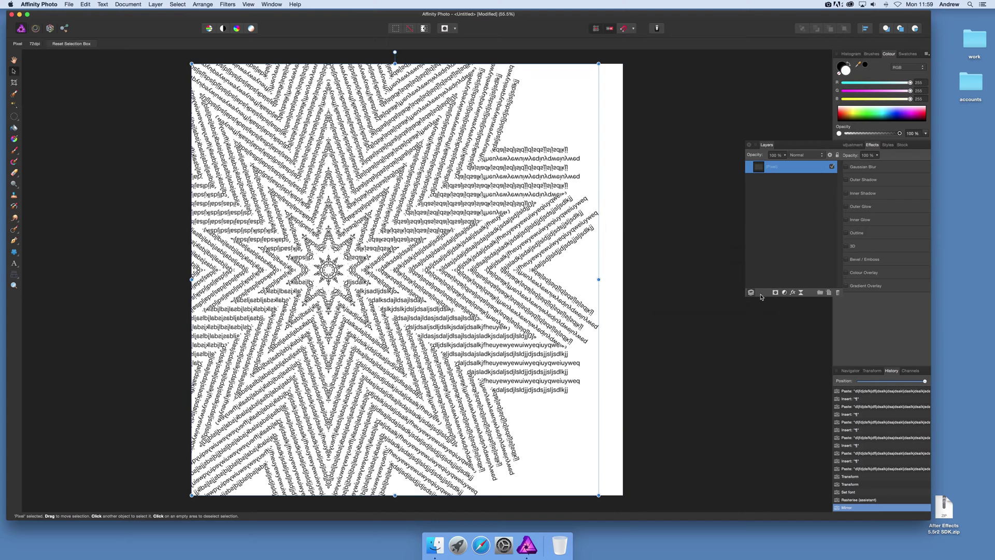
{"action": "left_click", "coordinate": [230, 5]}
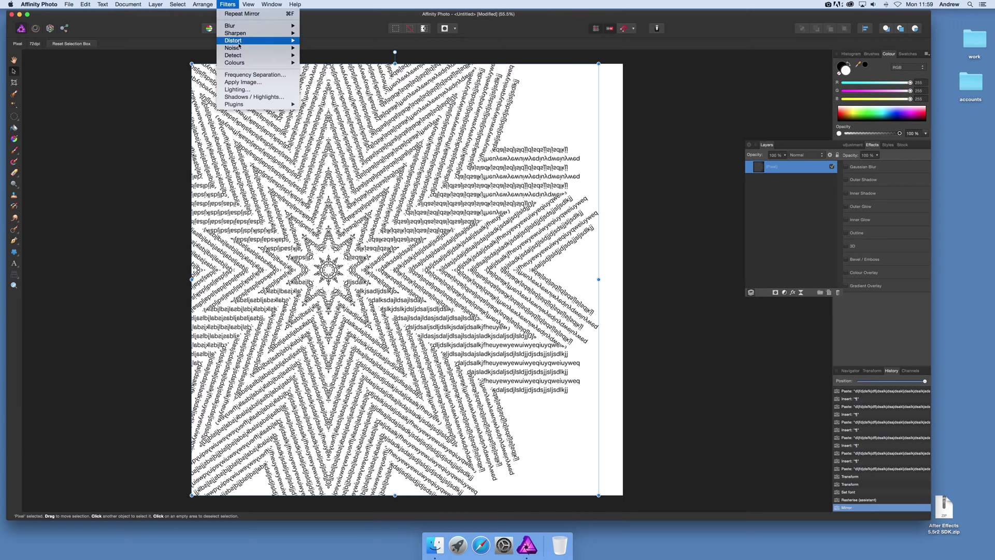
{"action": "mouse_move", "coordinate": [242, 42]}
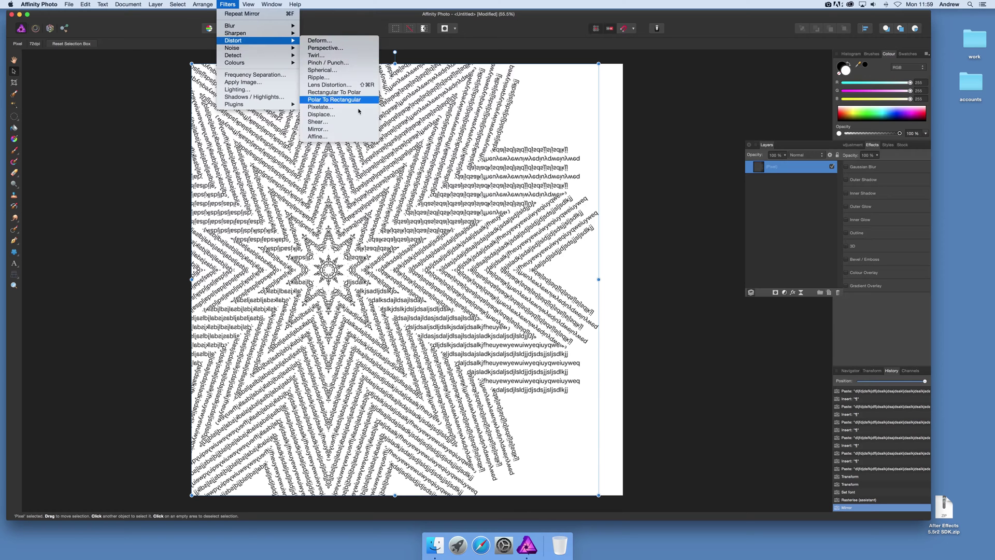
{"action": "left_click", "coordinate": [358, 131]}
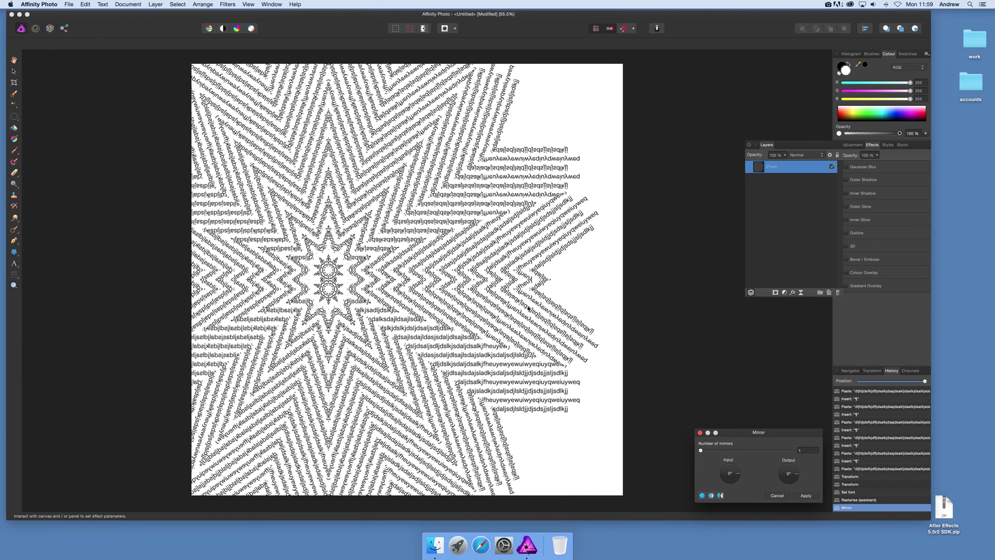
- Increase the second mirror's count, pull its centre toward the upper left, and apply it
{"action": "left_click_drag", "start_coordinate": [767, 438], "coordinate": [721, 349]}
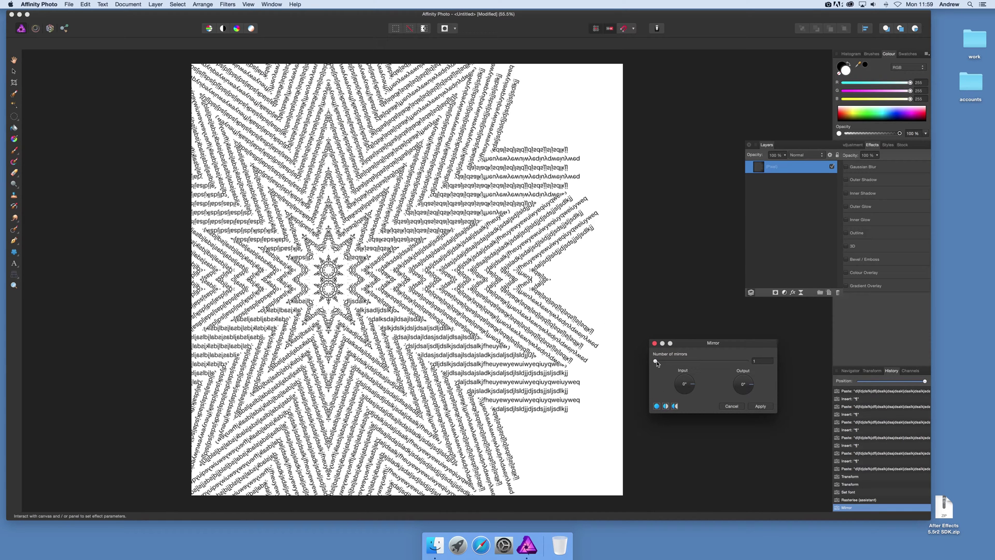
{"action": "left_click_drag", "start_coordinate": [657, 364], "coordinate": [690, 364]}
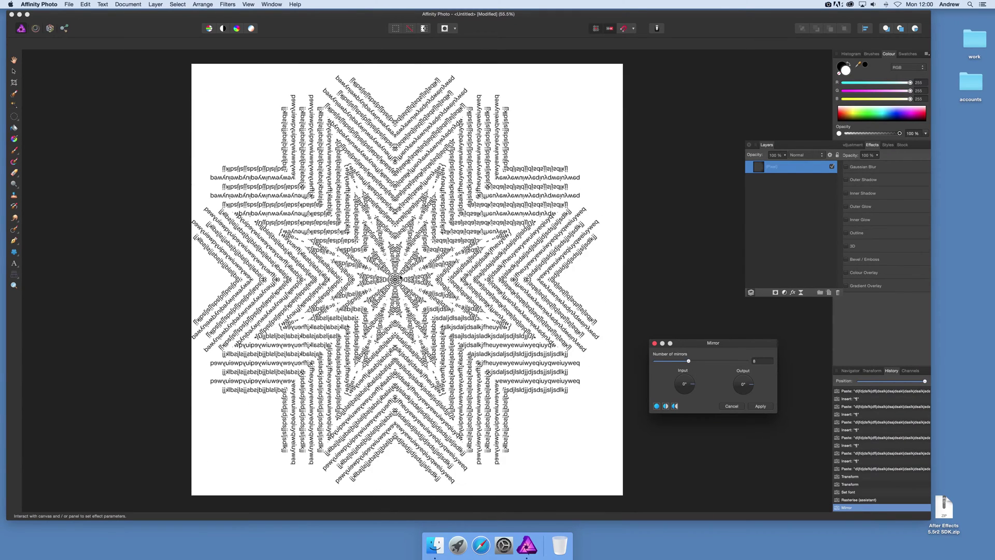
{"action": "left_click_drag", "start_coordinate": [395, 279], "coordinate": [267, 148]}
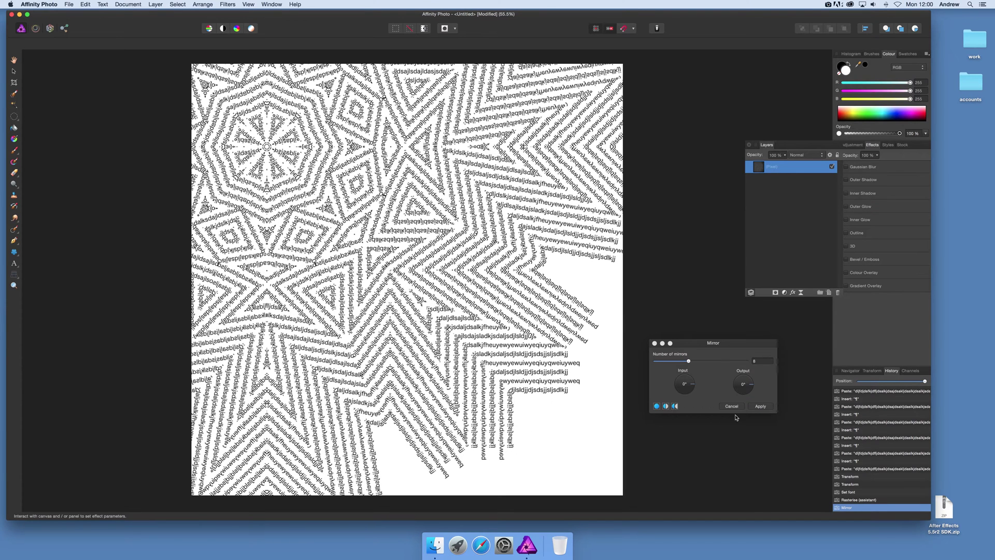
{"action": "left_click", "coordinate": [765, 408]}
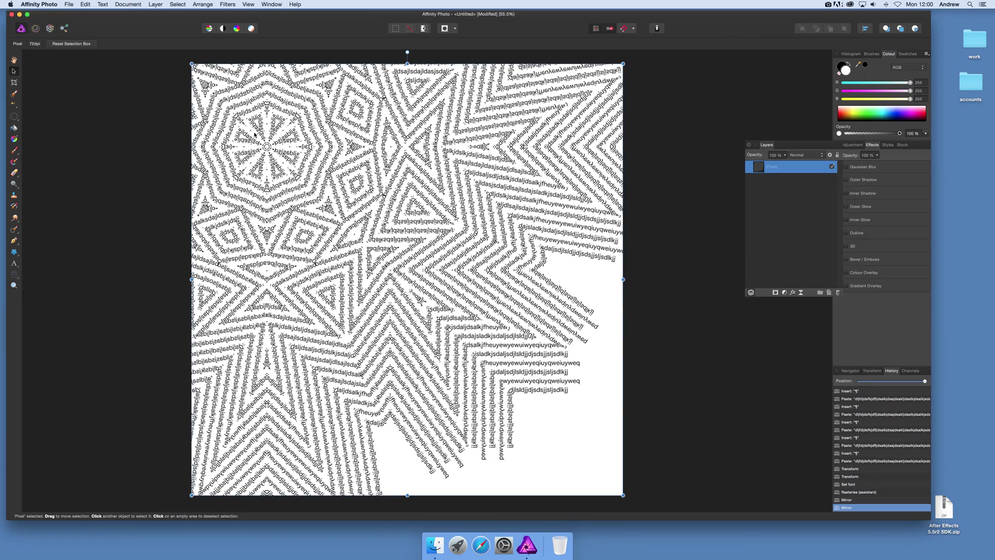
- Nudge the mirrored pattern layer slightly down and to the right
{"action": "mouse_move", "coordinate": [255, 133]}
{"action": "left_mouse_down"}
{"action": "mouse_move", "coordinate": [358, 208]}
{"action": "mouse_move", "coordinate": [233, 101]}
{"action": "mouse_move", "coordinate": [253, 132]}
{"action": "left_mouse_up"}
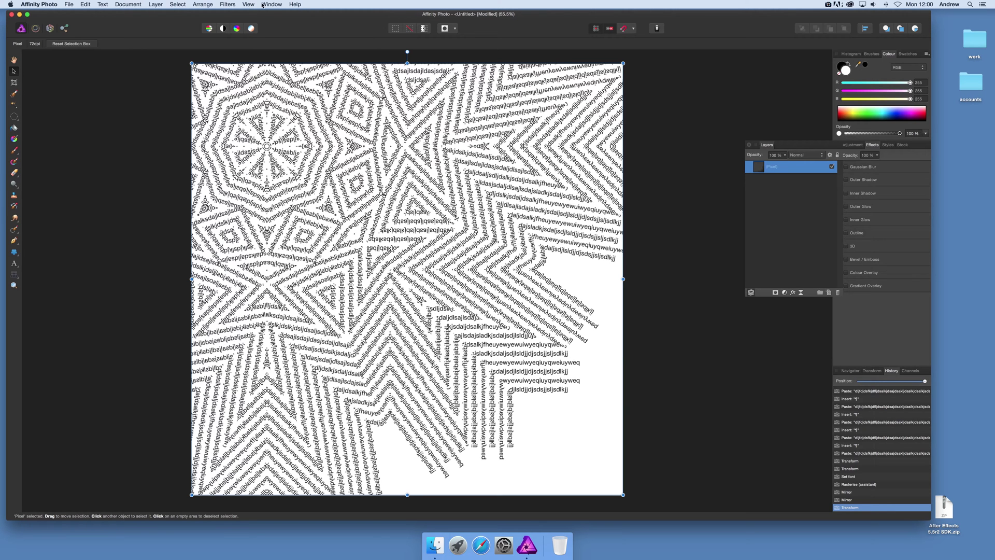
- Start another Mirror filter, adjust its settings, and move its centre to the canvas left
{"action": "left_click", "coordinate": [228, 4]}
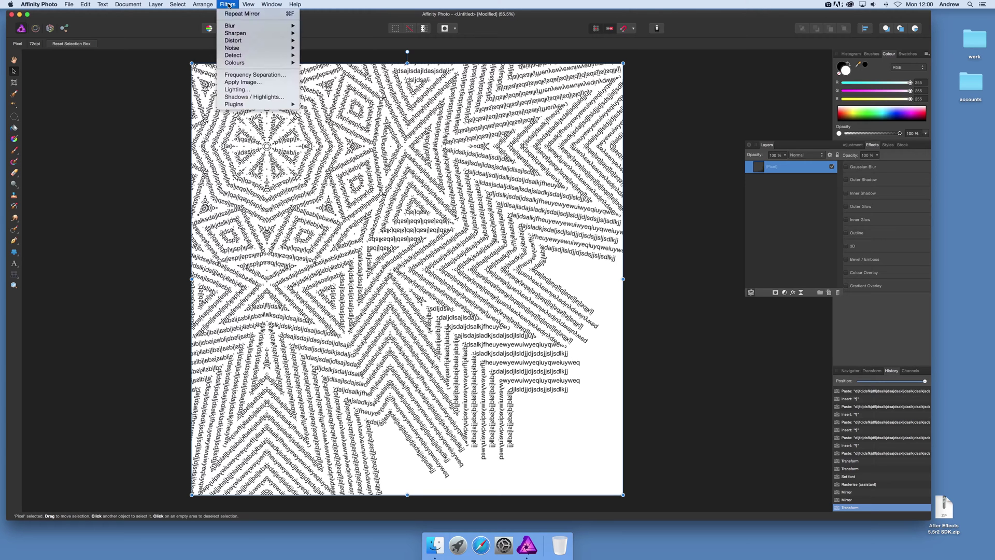
{"action": "mouse_move", "coordinate": [243, 40]}
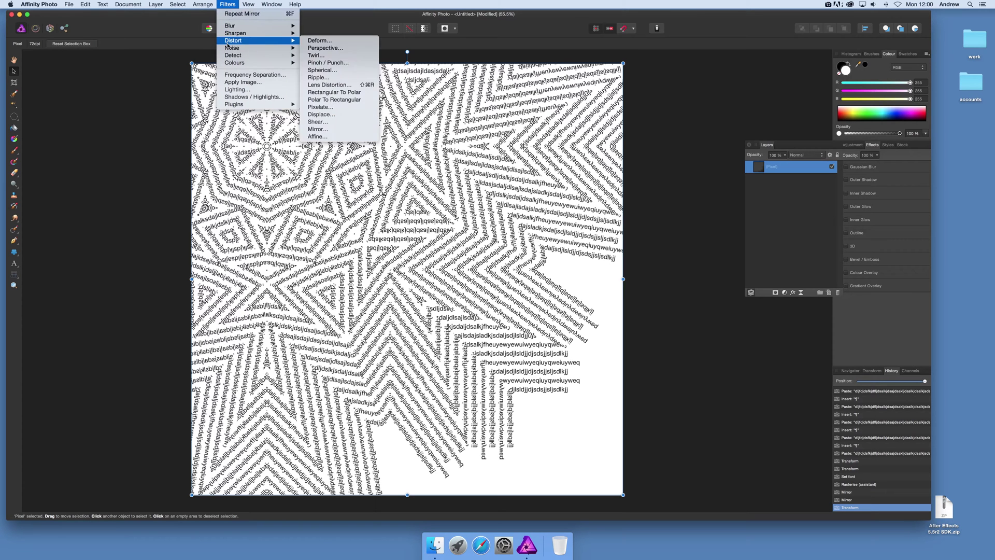
{"action": "left_click", "coordinate": [318, 129]}
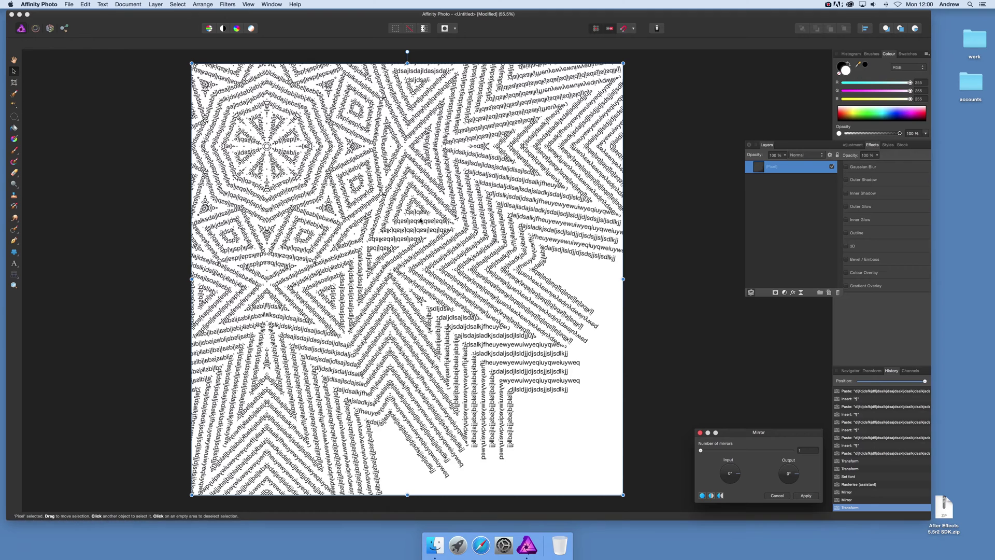
{"action": "left_click_drag", "start_coordinate": [474, 337], "coordinate": [720, 451]}
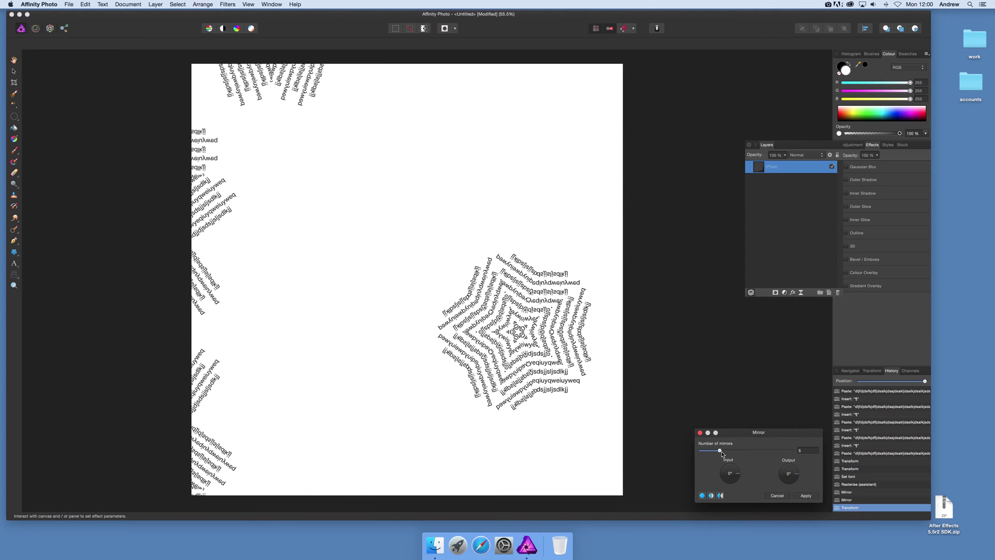
{"action": "left_click_drag", "start_coordinate": [545, 337], "coordinate": [632, 82]}
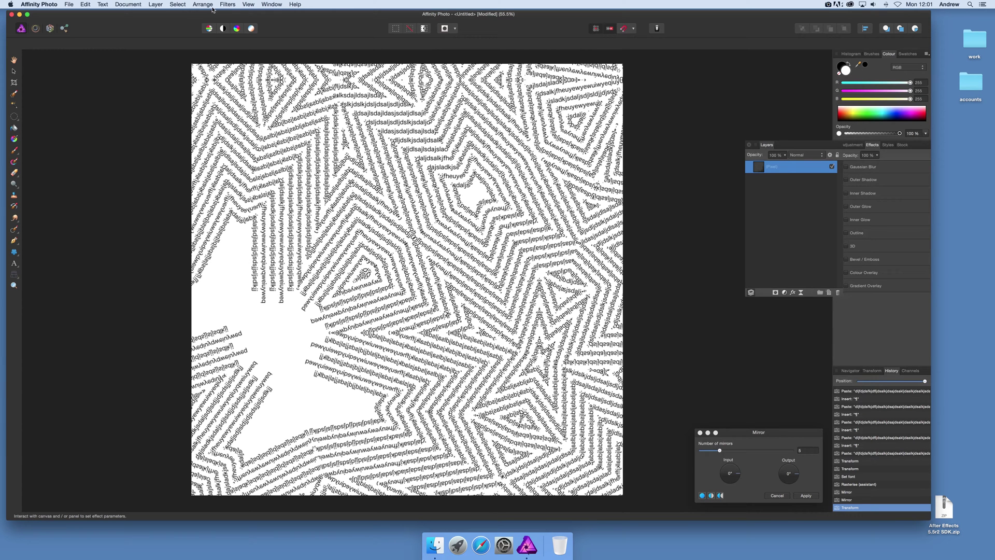
- Keep the latest mirror and start a Distort > Deform filter on the pattern
{"action": "left_click", "coordinate": [228, 4]}
{"action": "mouse_move", "coordinate": [237, 62]}
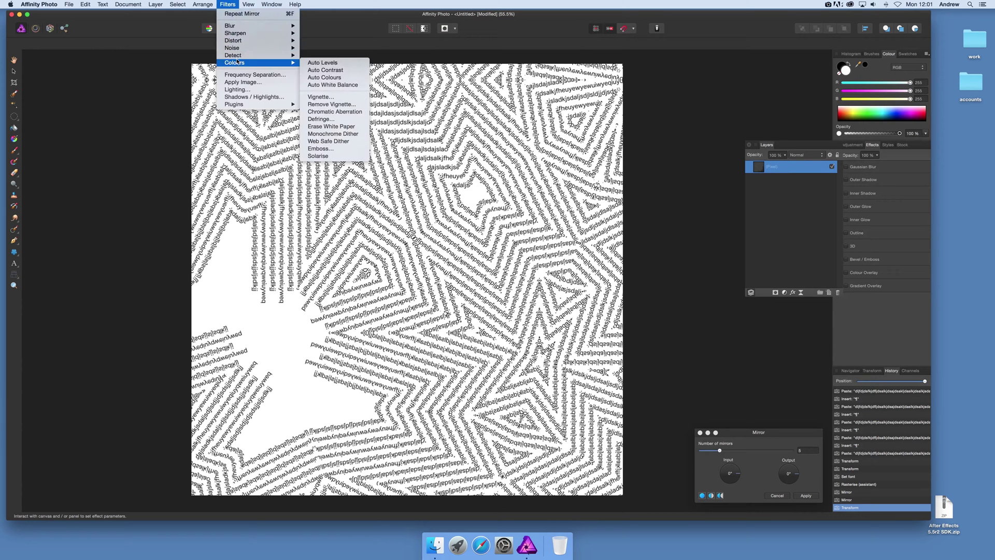
{"action": "mouse_move", "coordinate": [234, 41]}
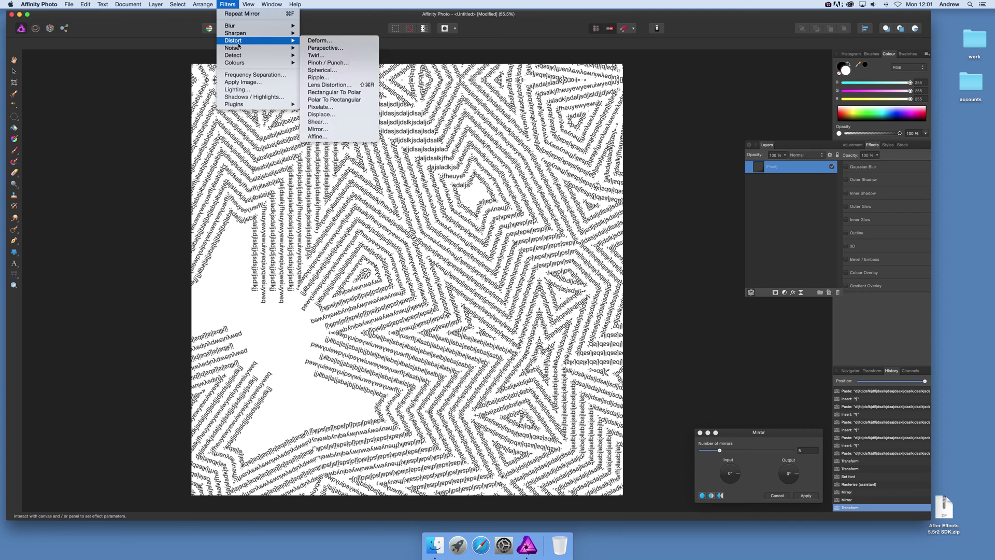
{"action": "left_click", "coordinate": [320, 41]}
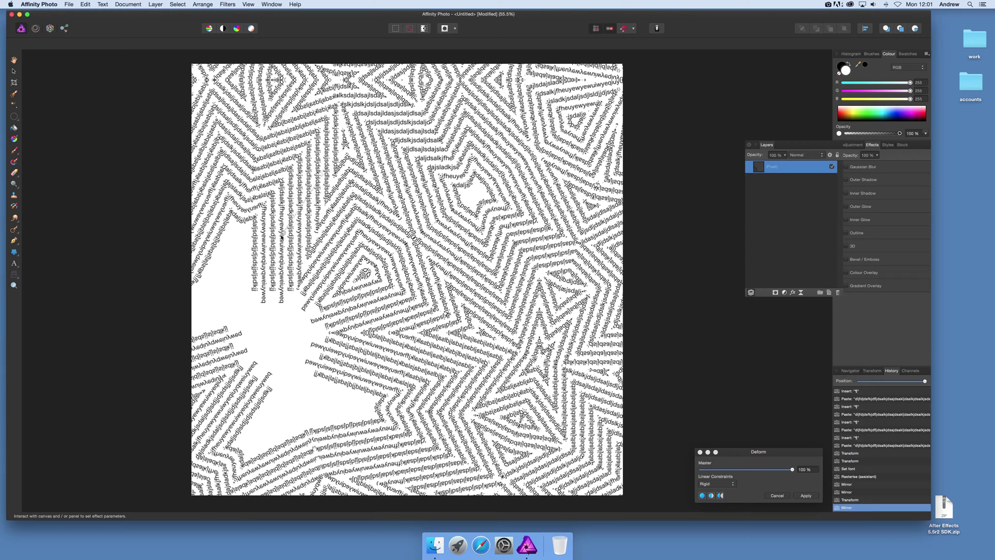
- Drag deform pins to swirl the upper-left text and pull the lower-left outward
{"action": "left_click_drag", "start_coordinate": [254, 280], "coordinate": [229, 297]}
{"action": "left_click_drag", "start_coordinate": [323, 175], "coordinate": [457, 118]}
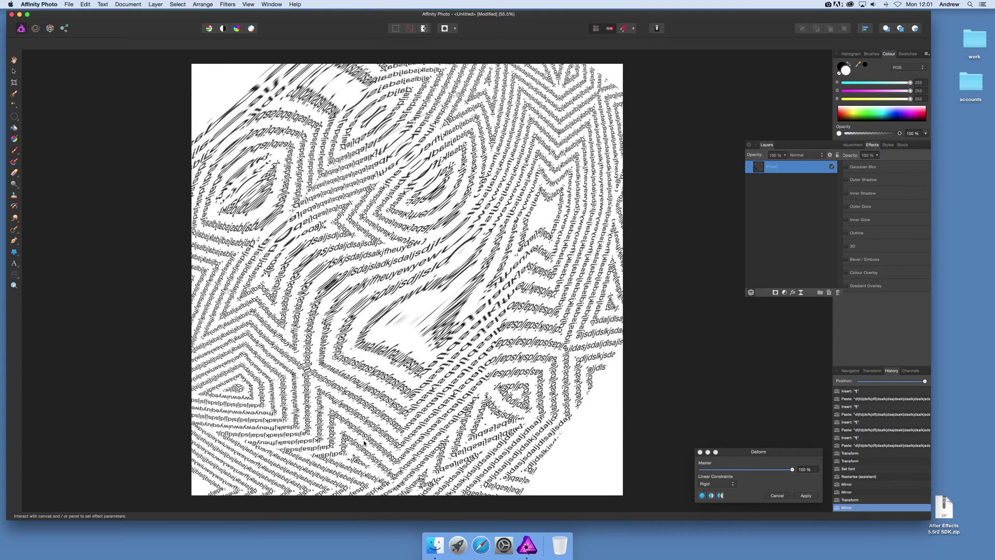
{"action": "left_click_drag", "start_coordinate": [370, 440], "coordinate": [406, 426]}
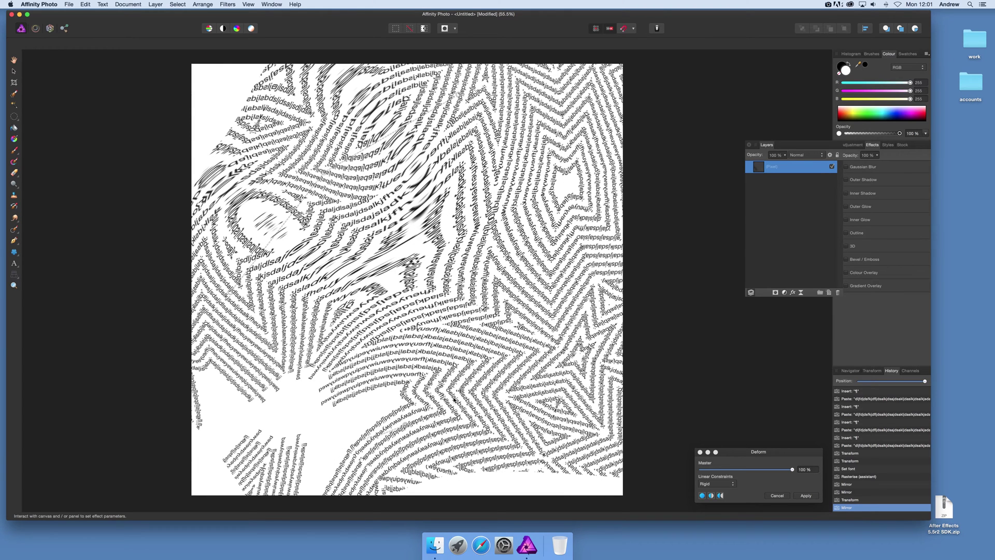
{"action": "left_click_drag", "start_coordinate": [519, 344], "coordinate": [208, 78]}
{"action": "left_click", "coordinate": [231, 356]}
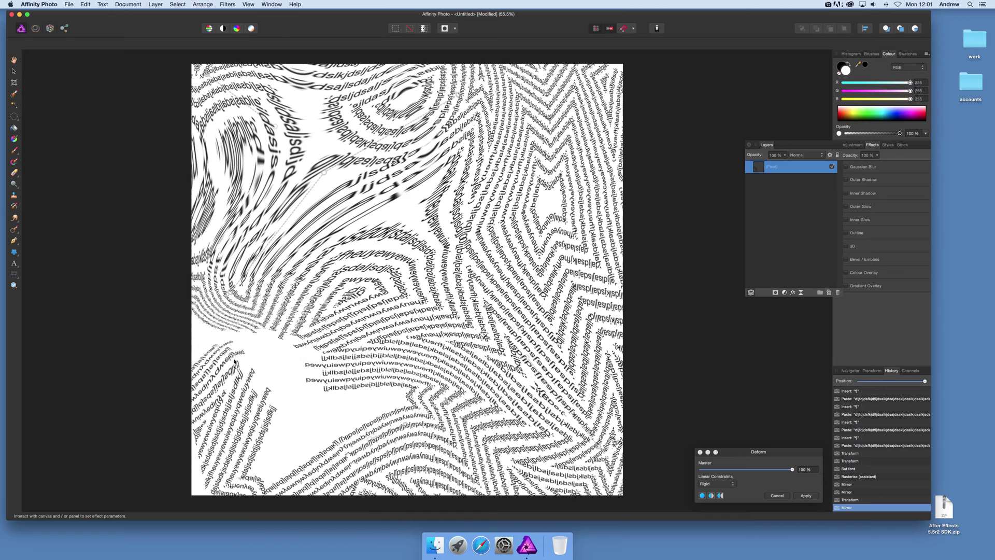
{"action": "left_click_drag", "start_coordinate": [231, 356], "coordinate": [126, 474]}
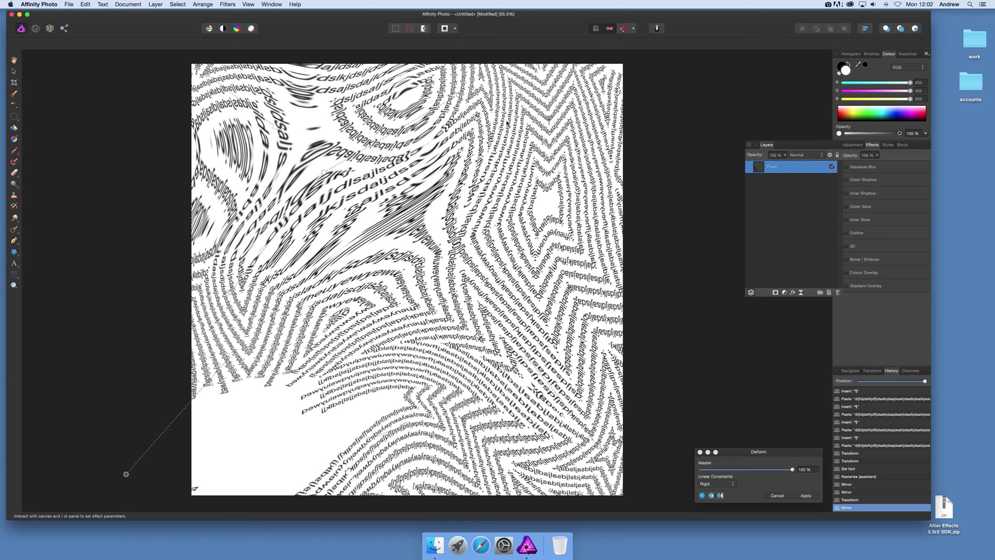
- Apply another Mirror filter with more mirrors and its centre shifted up and to the right
{"action": "left_click", "coordinate": [228, 4]}
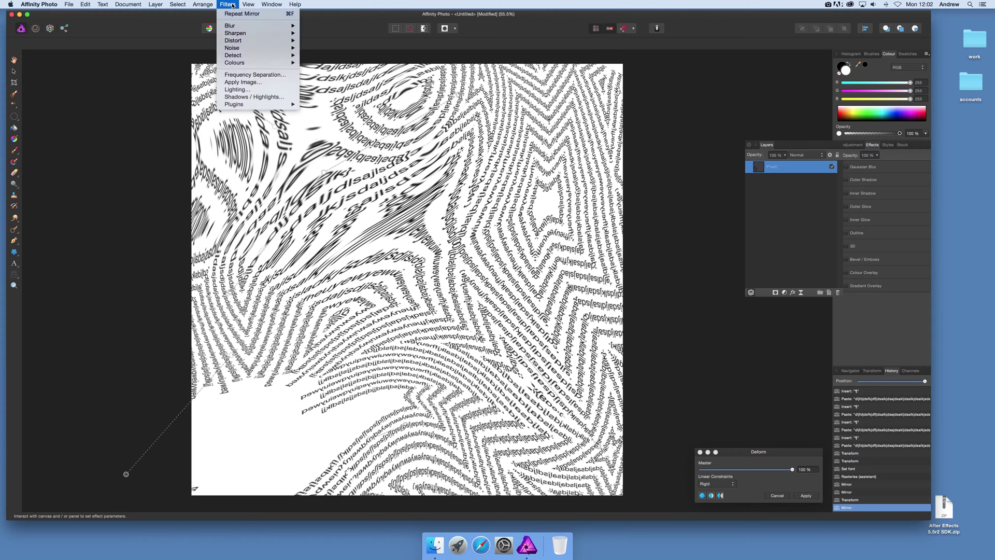
{"action": "mouse_move", "coordinate": [236, 42]}
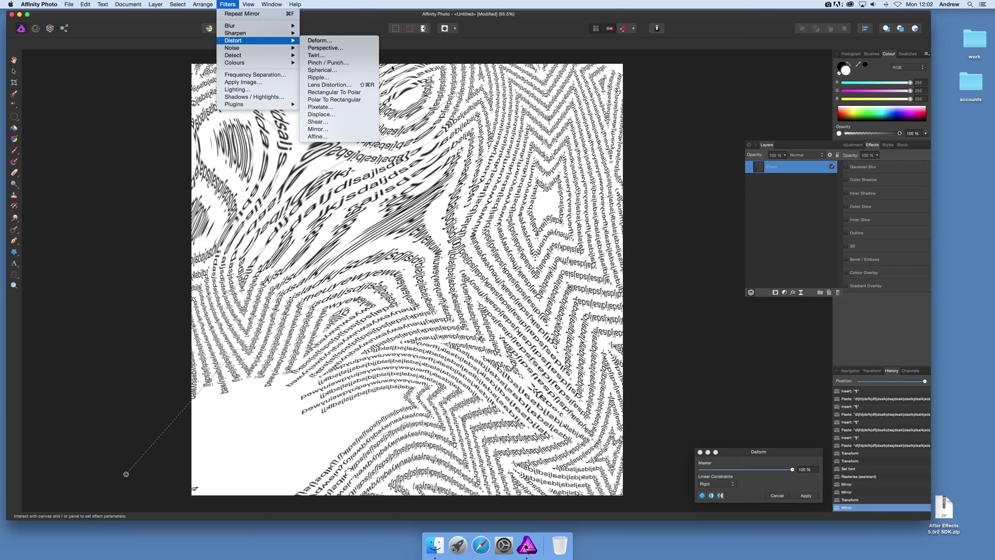
{"action": "left_click", "coordinate": [327, 131]}
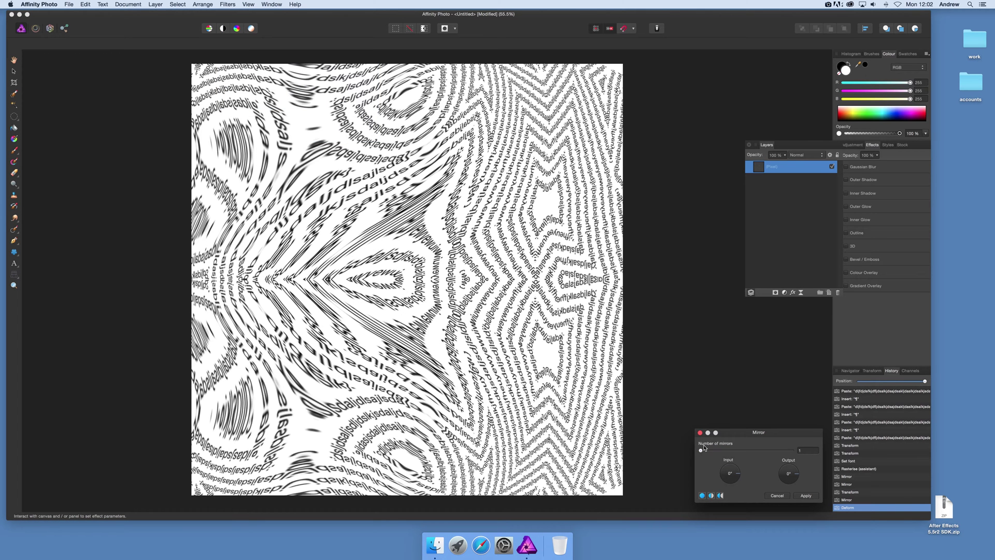
{"action": "left_click_drag", "start_coordinate": [701, 450], "coordinate": [717, 453]}
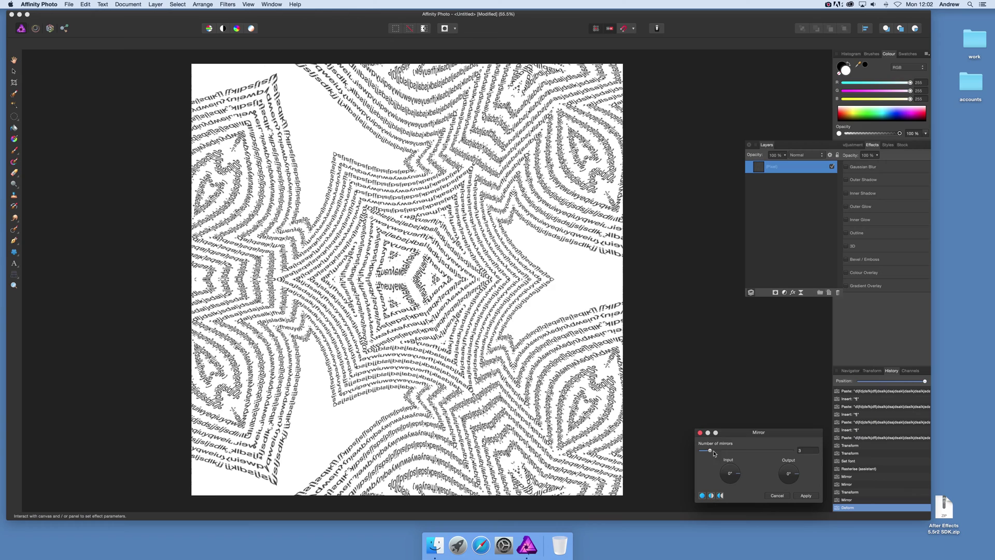
{"action": "left_click_drag", "start_coordinate": [447, 318], "coordinate": [498, 312]}
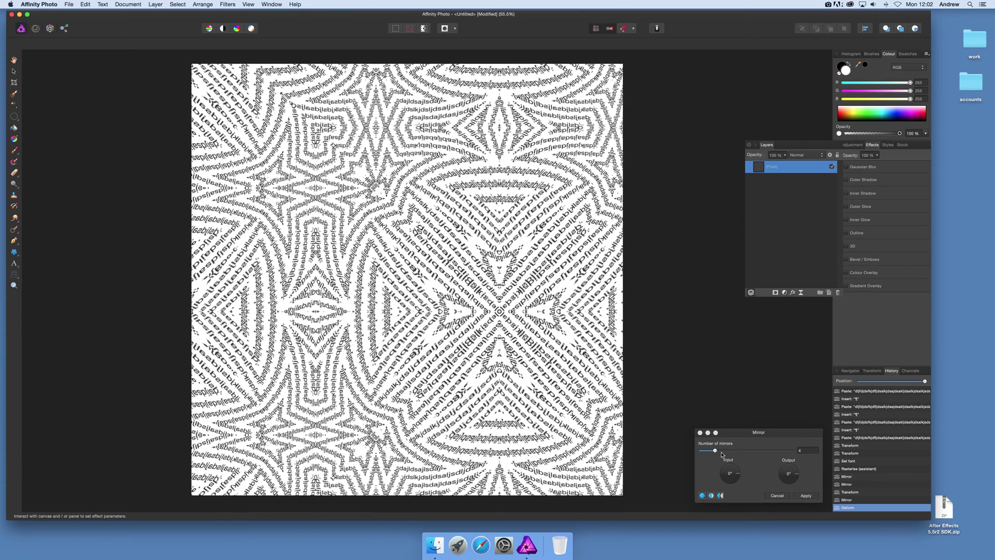
{"action": "left_click_drag", "start_coordinate": [715, 450], "coordinate": [725, 451]}
{"action": "left_click", "coordinate": [503, 288]}
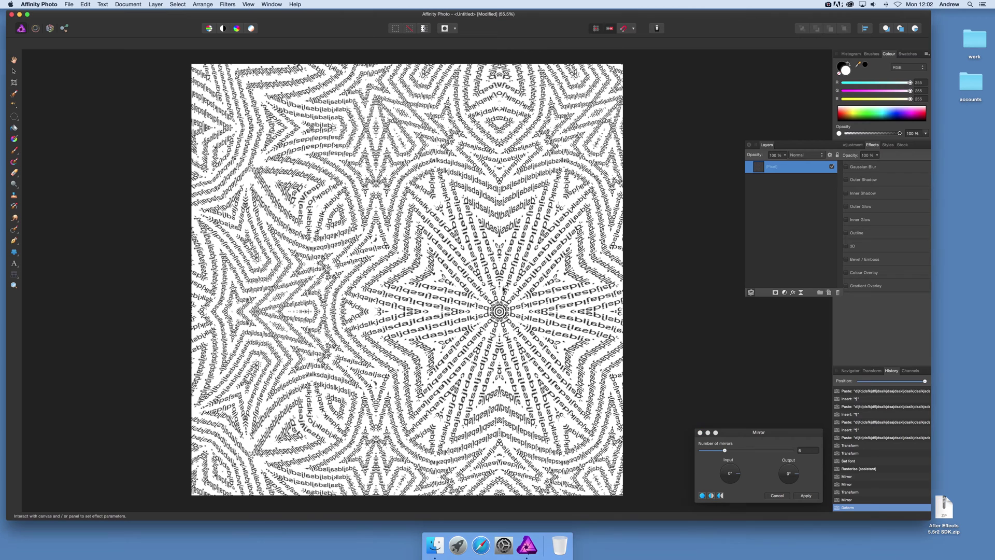
{"action": "left_click_drag", "start_coordinate": [503, 289], "coordinate": [550, 189]}
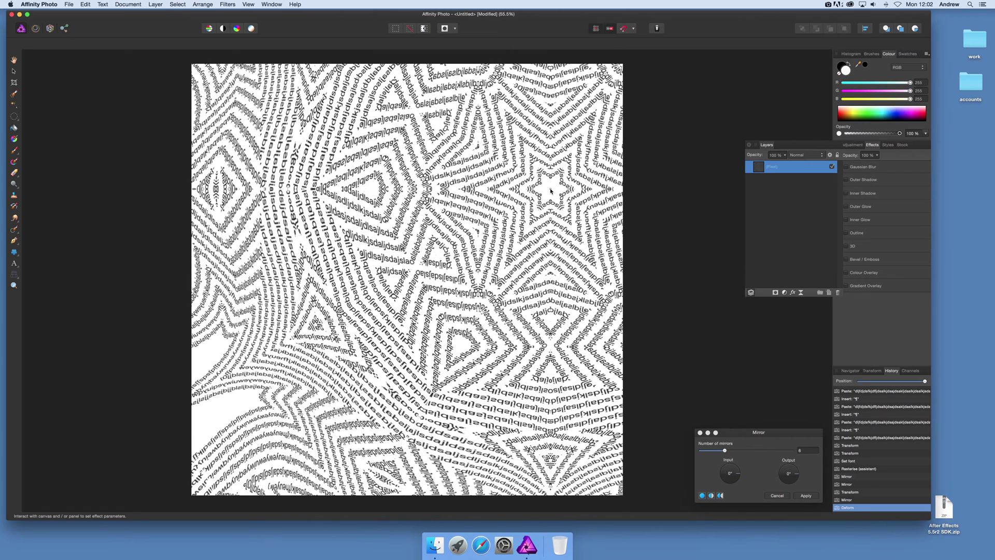
{"action": "left_click", "coordinate": [804, 496]}
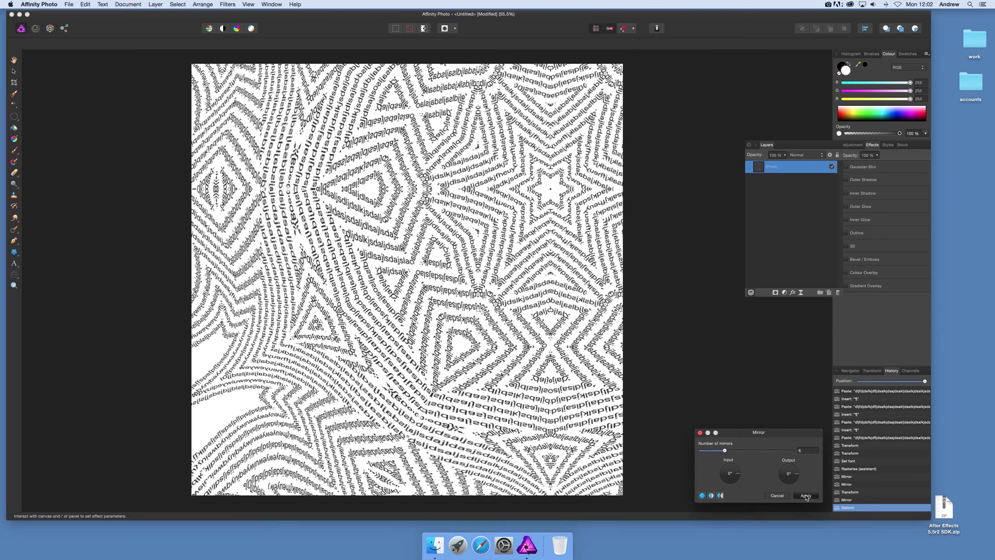
- Apply a Deform filter that pulls the mirrored text toward the upper left
{"action": "left_click", "coordinate": [227, 4]}
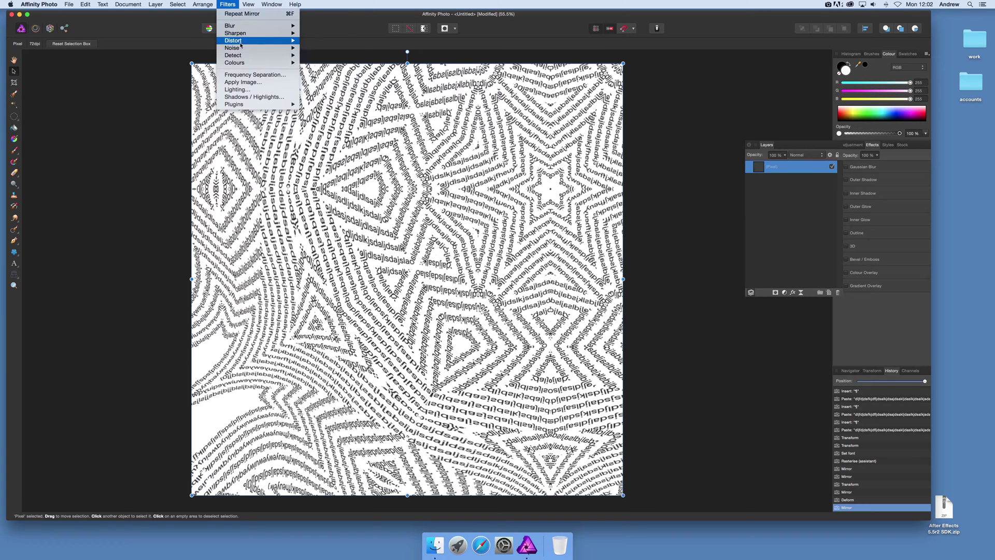
{"action": "left_click", "coordinate": [334, 49]}
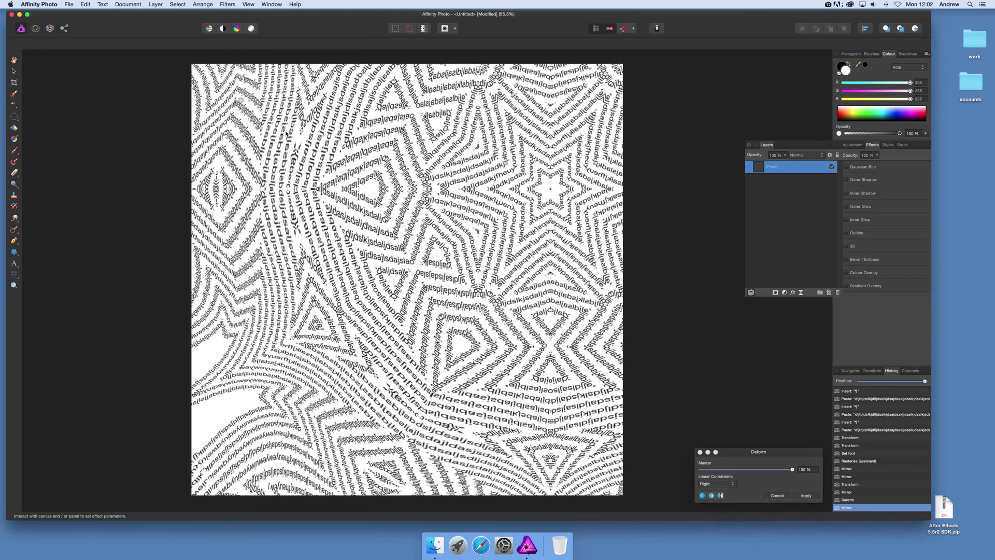
{"action": "left_click_drag", "start_coordinate": [465, 215], "coordinate": [671, 359]}
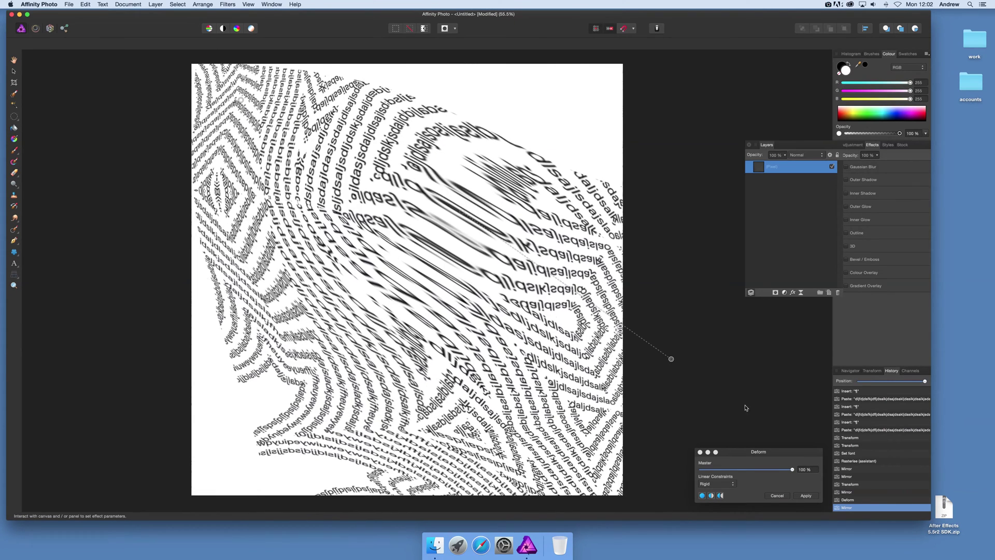
{"action": "left_click", "coordinate": [806, 496]}
{"action": "left_click", "coordinate": [227, 5]}
- Preview a Mirror filter with 6 mirrors and its kaleidoscope centre moved toward the upper left
{"action": "mouse_move", "coordinate": [240, 63]}
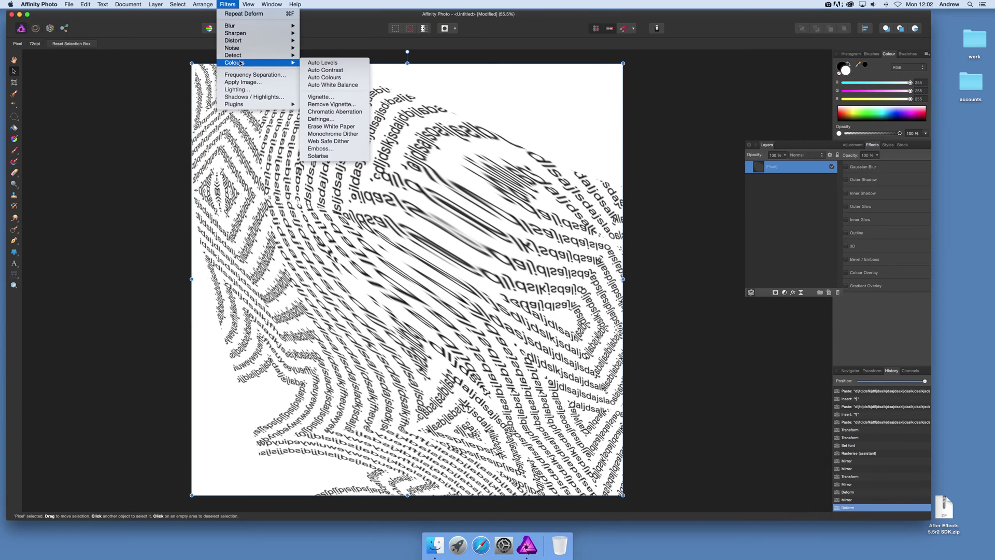
{"action": "mouse_move", "coordinate": [234, 40]}
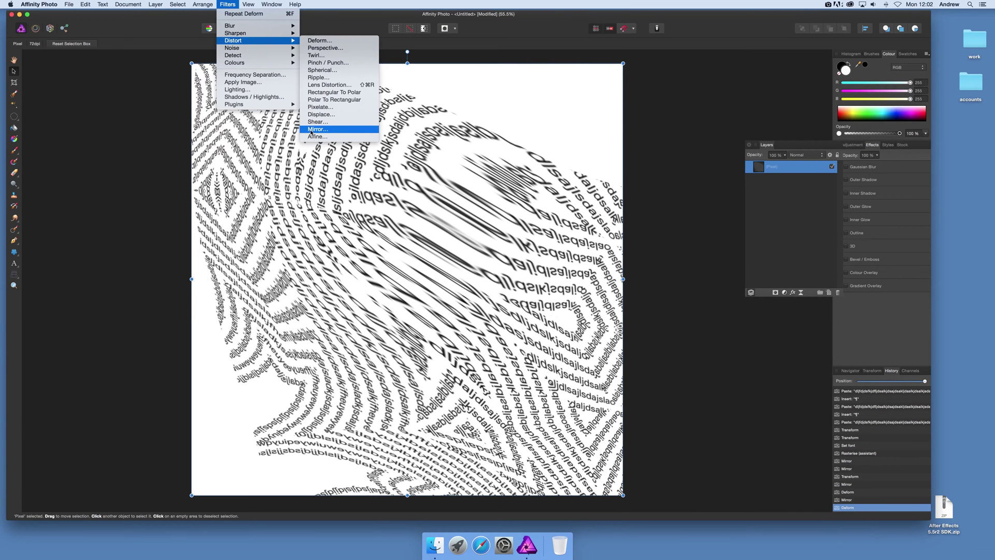
{"action": "left_click", "coordinate": [316, 129]}
{"action": "left_click_drag", "start_coordinate": [708, 452], "coordinate": [724, 451]}
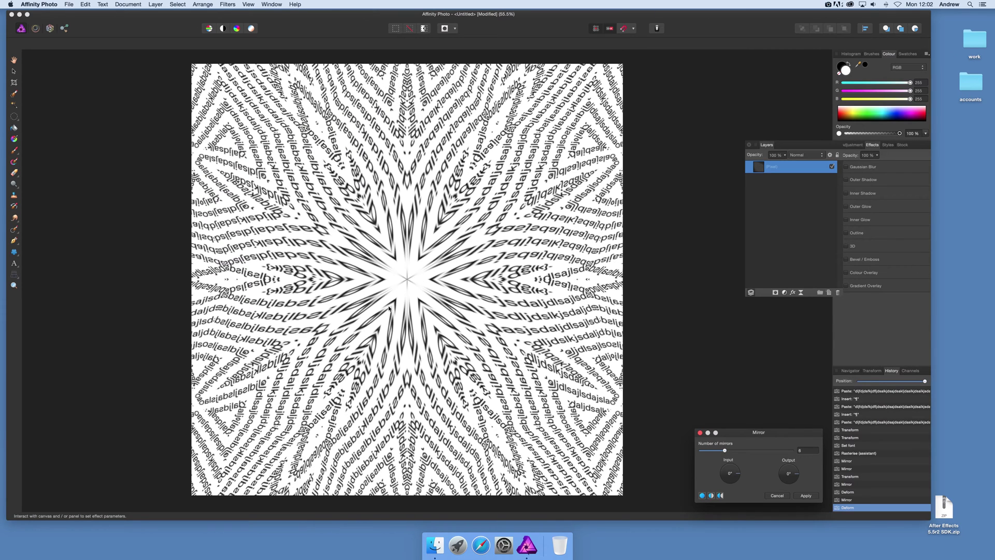
{"action": "left_click_drag", "start_coordinate": [409, 280], "coordinate": [283, 207]}
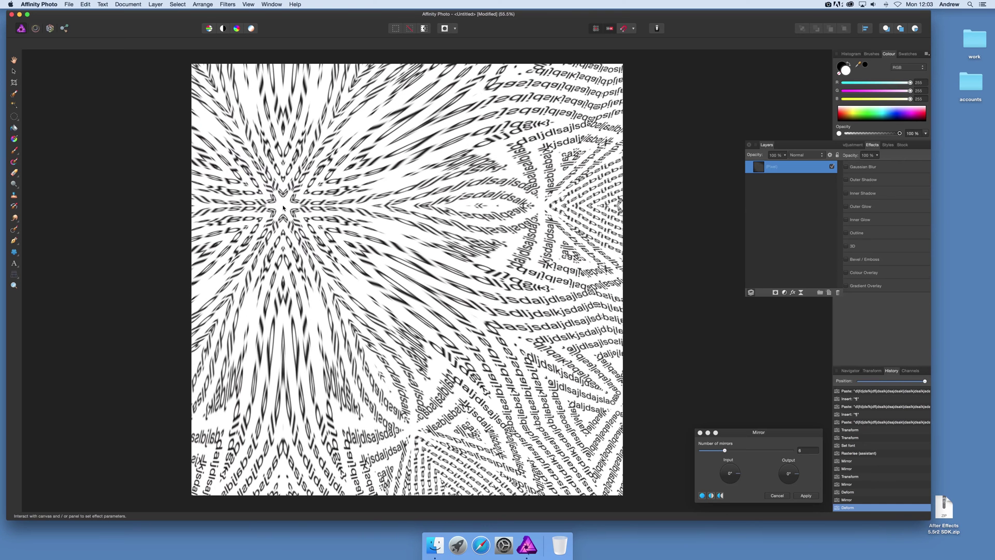